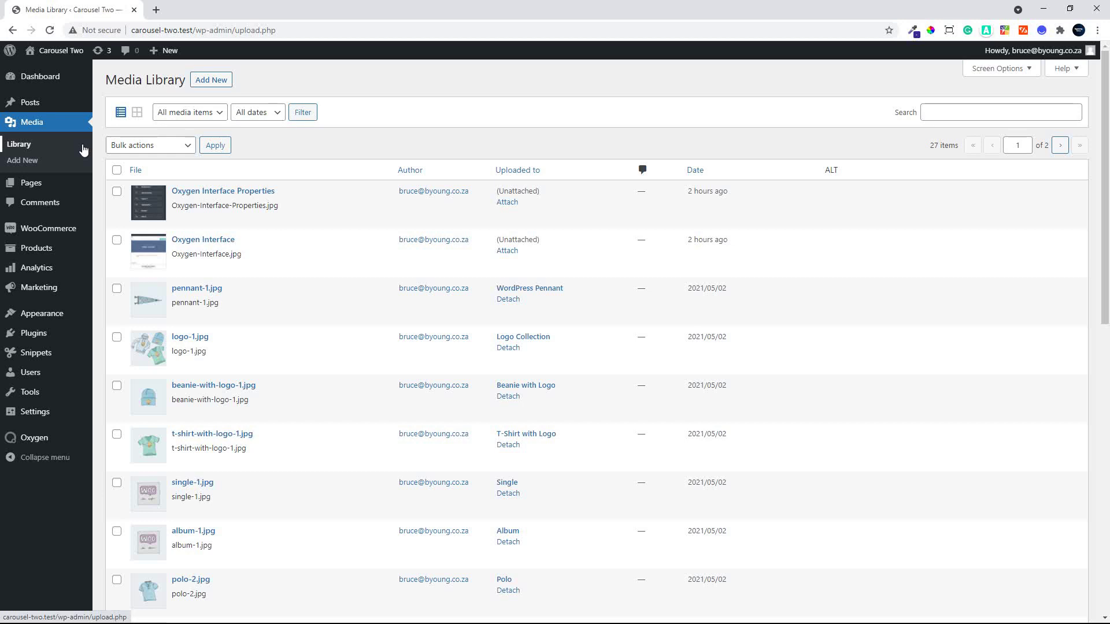
Find Auto Image Attributes From Filename With Bulk Updater under Add New Plugins, then install and activate it
{"action": "mouse_move", "coordinate": [347, 235]}
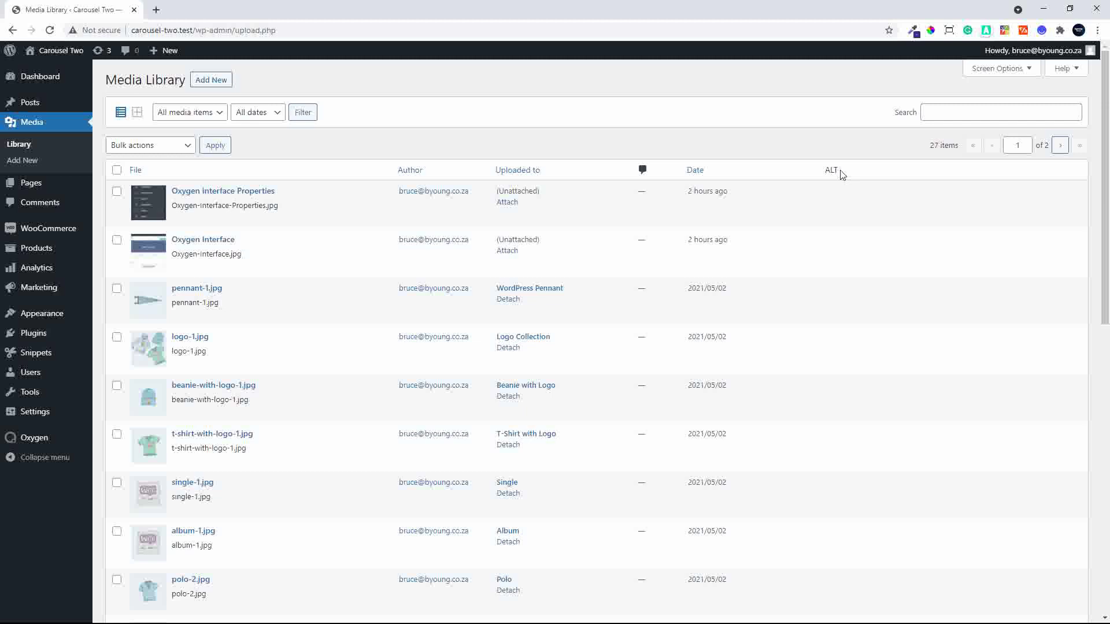
{"action": "mouse_move", "coordinate": [281, 318]}
{"action": "mouse_move", "coordinate": [37, 338]}
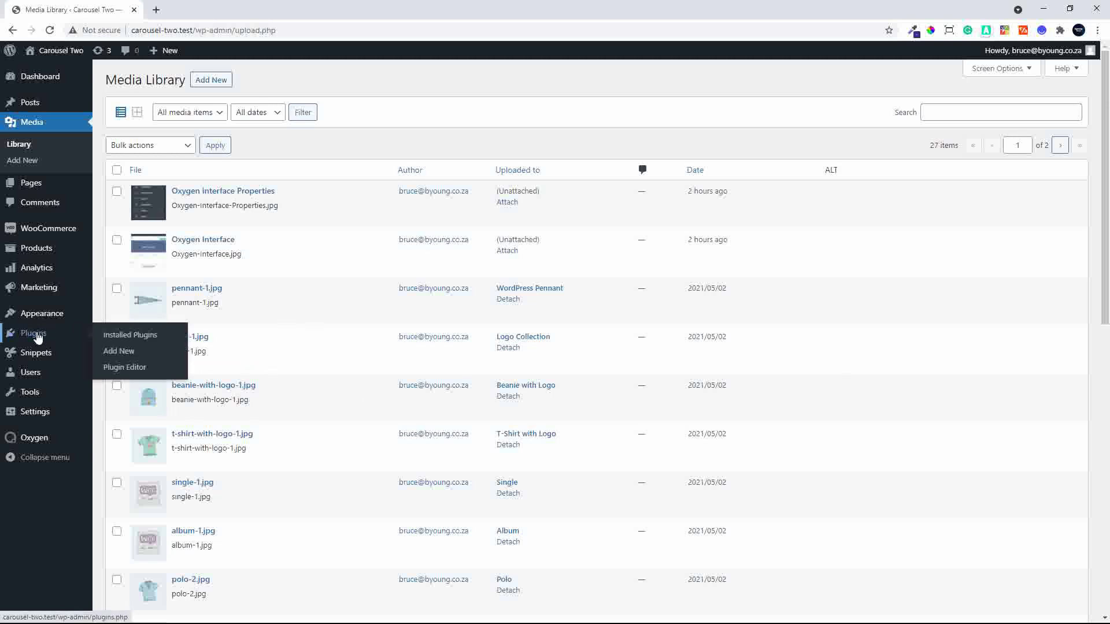
{"action": "left_click", "coordinate": [116, 354]}
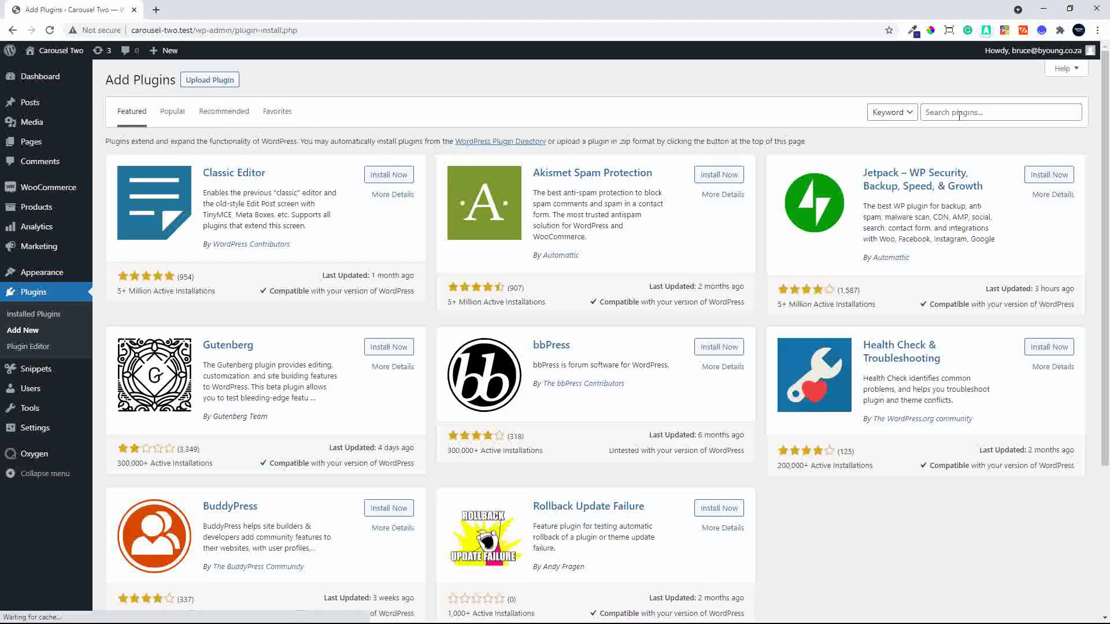
{"action": "left_click", "coordinate": [960, 114]}
{"action": "type", "text": "Auto Image Attributes From Filename With Bulk Updater"}
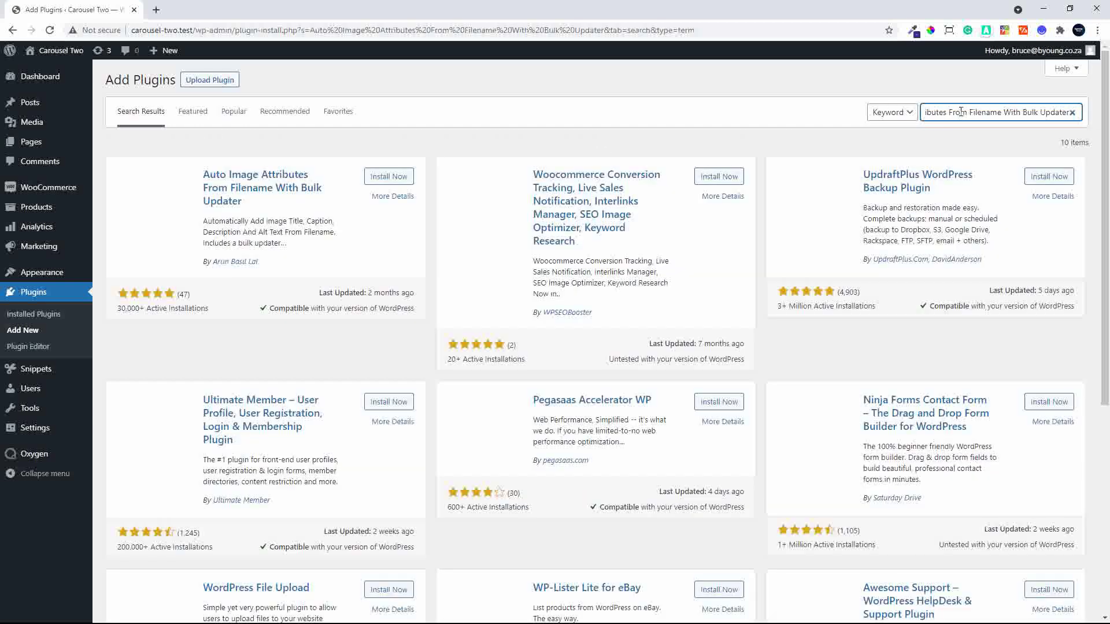
{"action": "left_click", "coordinate": [377, 182]}
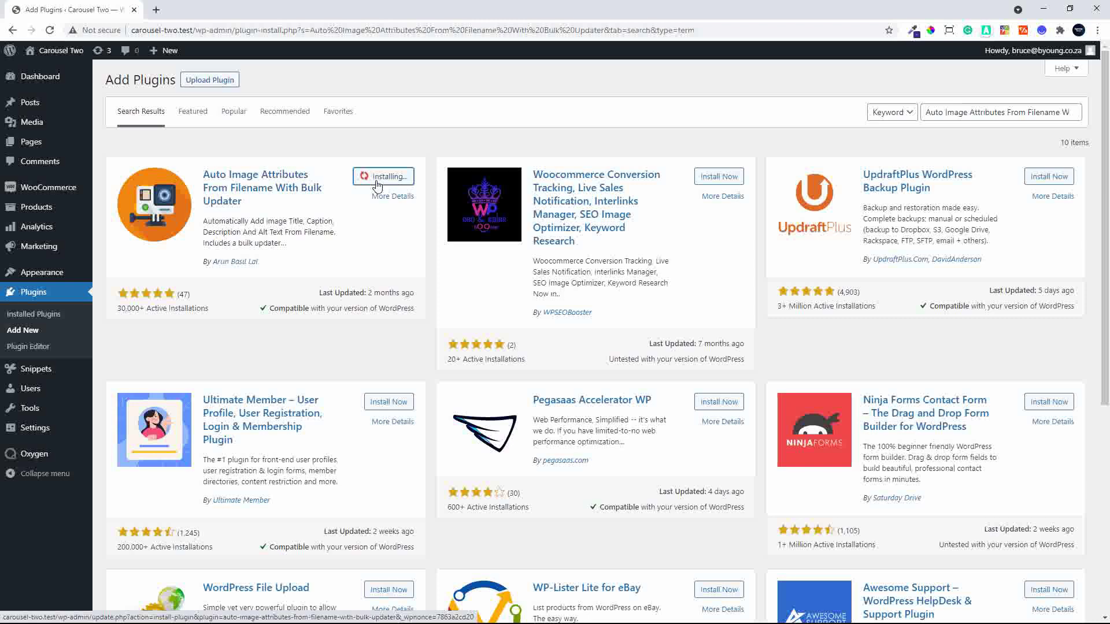
{"action": "left_click", "coordinate": [389, 179]}
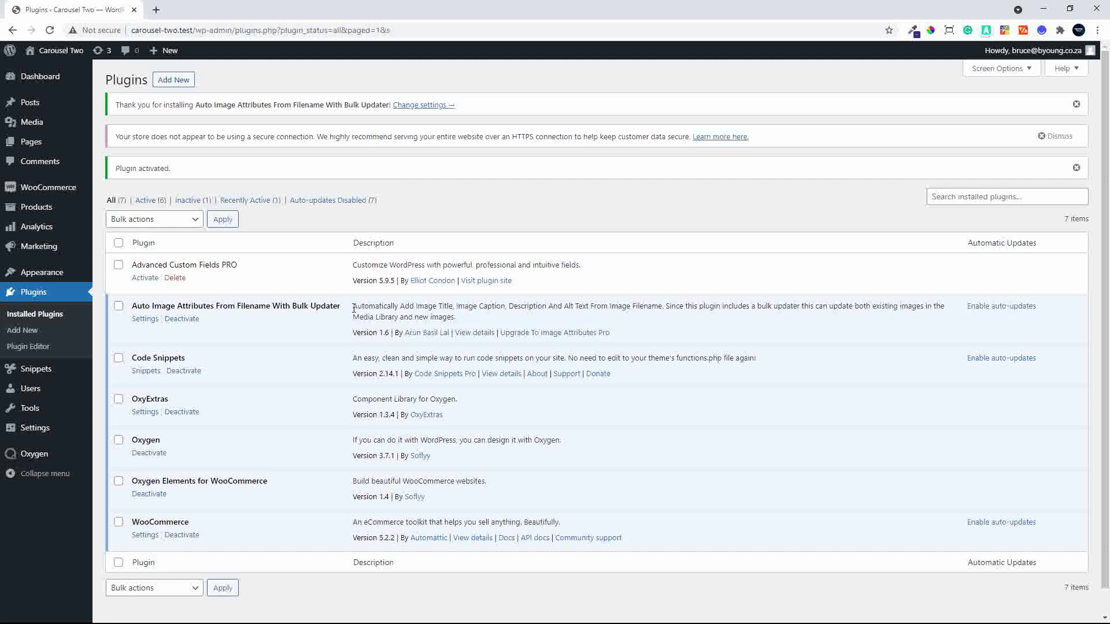
Tick Preview Pro Features in the plugin's Basic settings and save the settings
{"action": "left_click", "coordinate": [144, 319]}
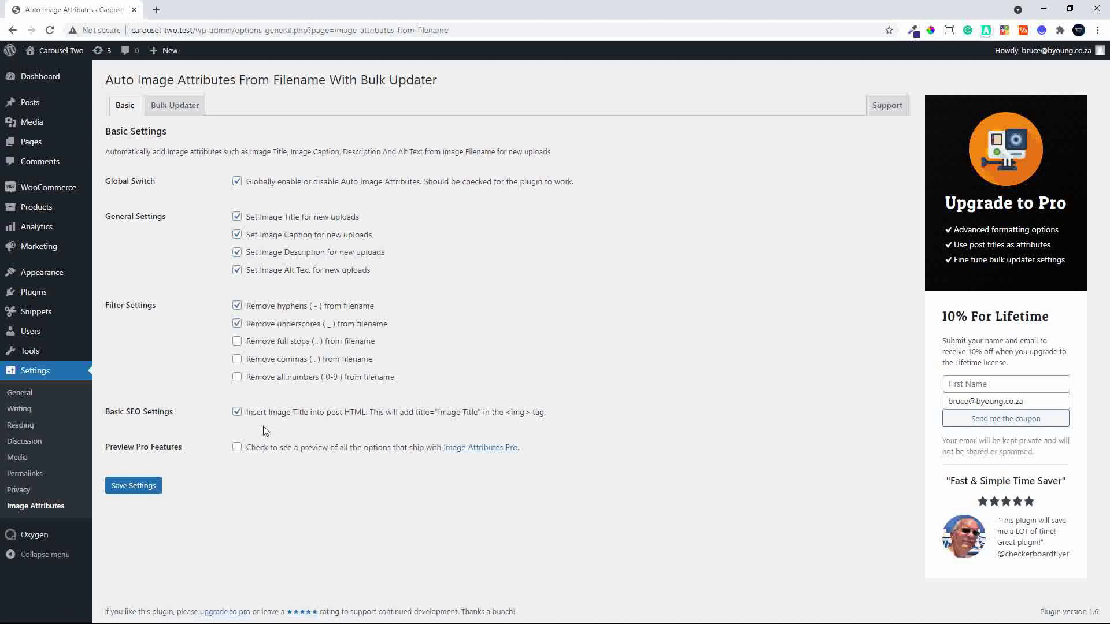
{"action": "left_click", "coordinate": [176, 107]}
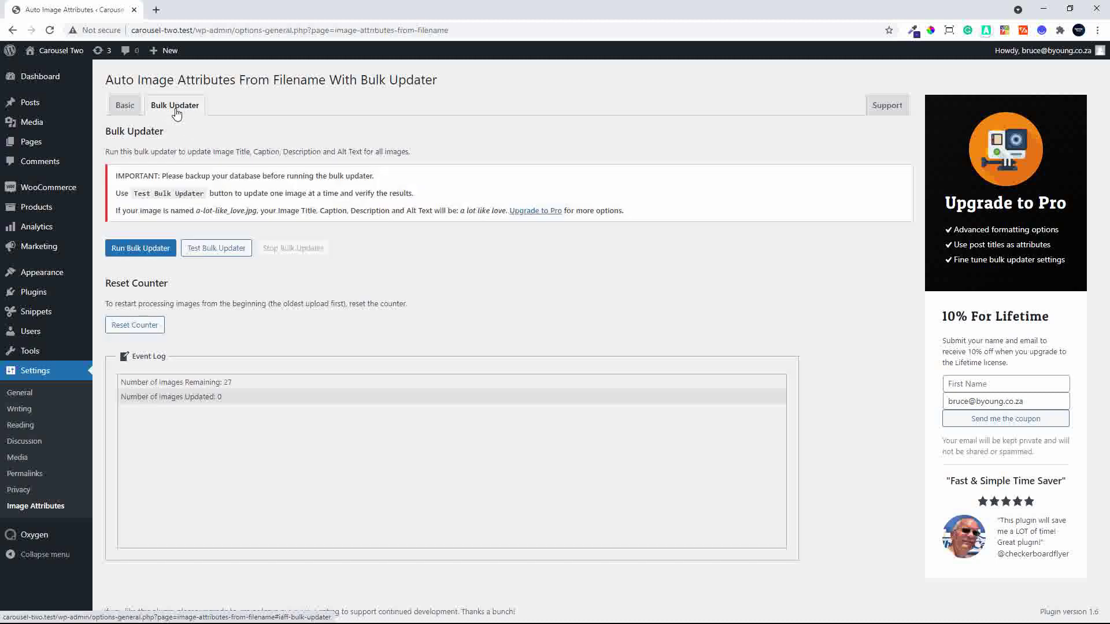
{"action": "left_click", "coordinate": [124, 109]}
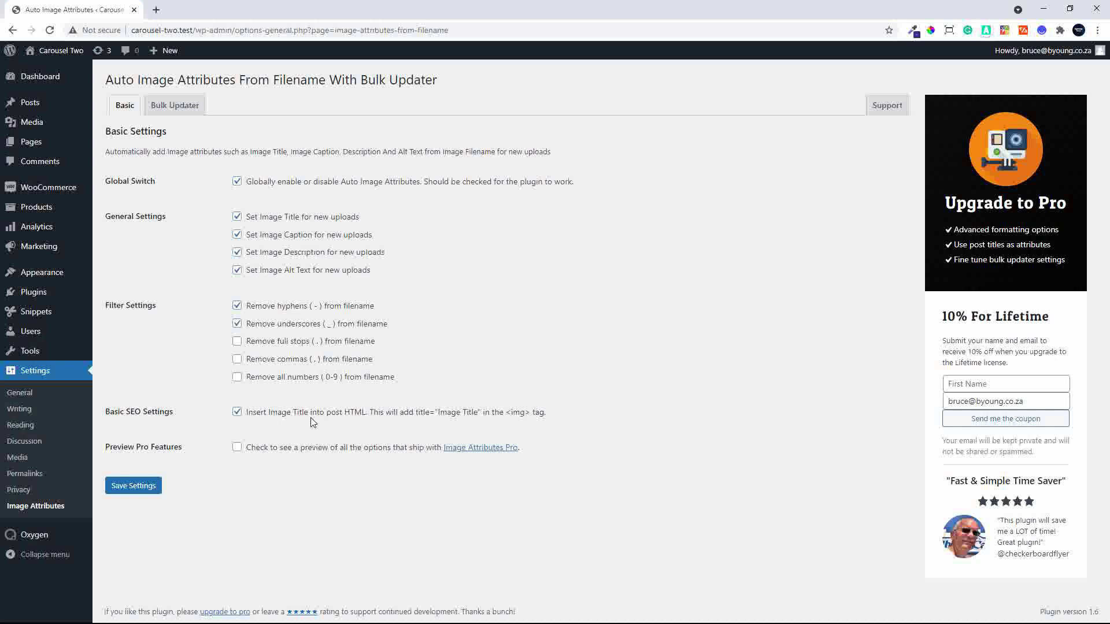
{"action": "left_click", "coordinate": [237, 449]}
{"action": "left_click", "coordinate": [133, 488]}
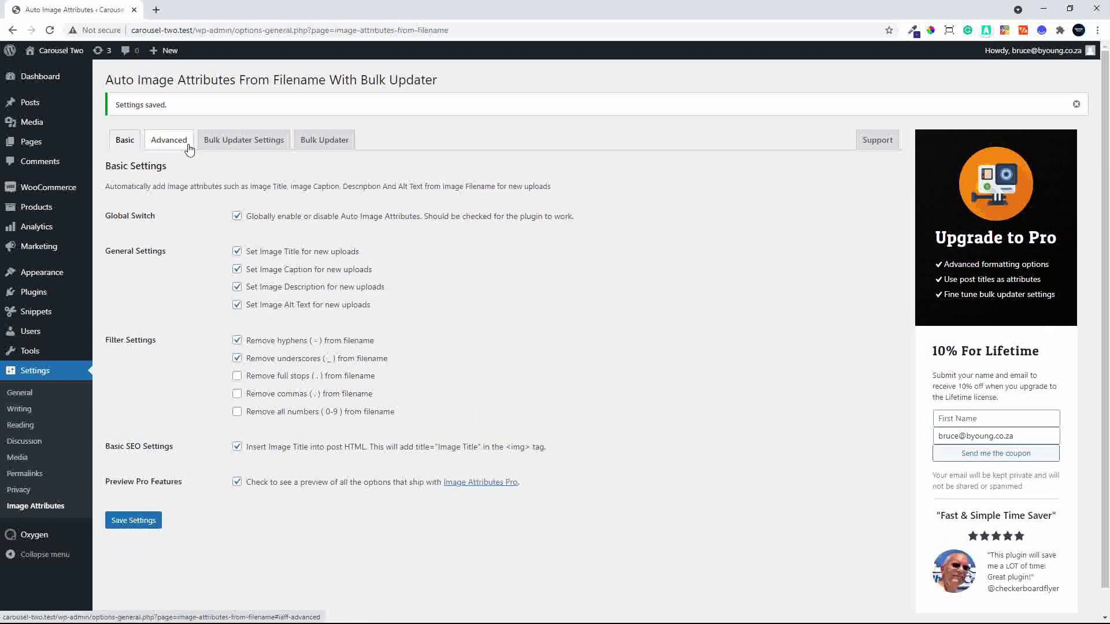
Browse the Advanced preview's filename filters, capitalization and title/alt/caption/description source options
{"action": "left_click", "coordinate": [164, 144]}
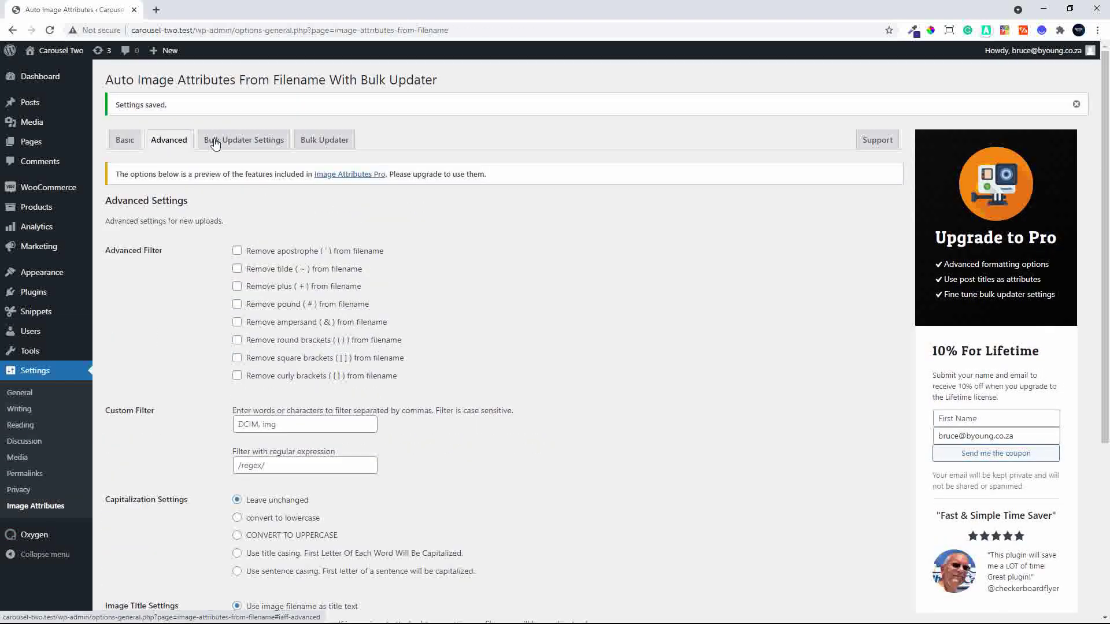
{"action": "left_click", "coordinate": [258, 145]}
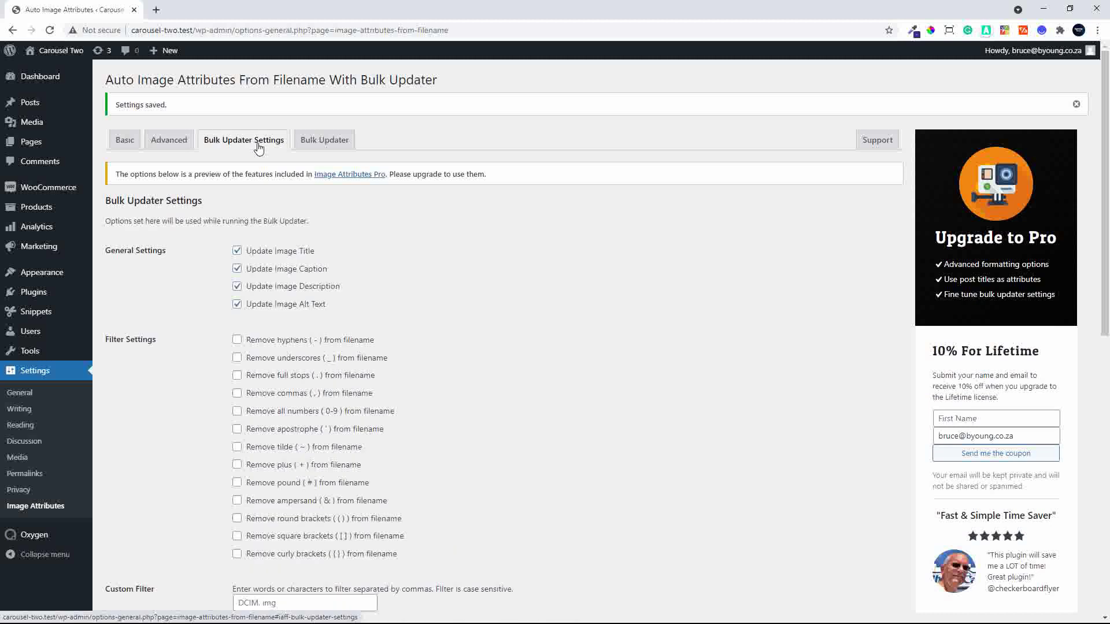
{"action": "left_click", "coordinate": [164, 143]}
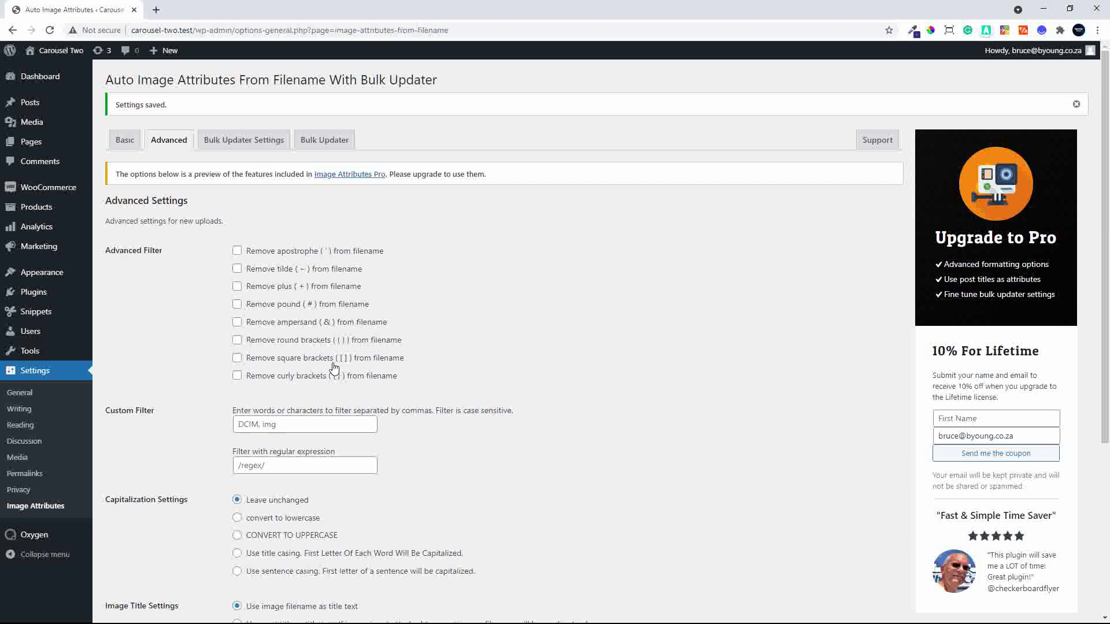
{"action": "scroll", "coordinate": [474, 411], "scroll_direction": "down", "scroll_amount": 2}
{"action": "scroll", "coordinate": [481, 413], "scroll_direction": "down", "scroll_amount": 2}
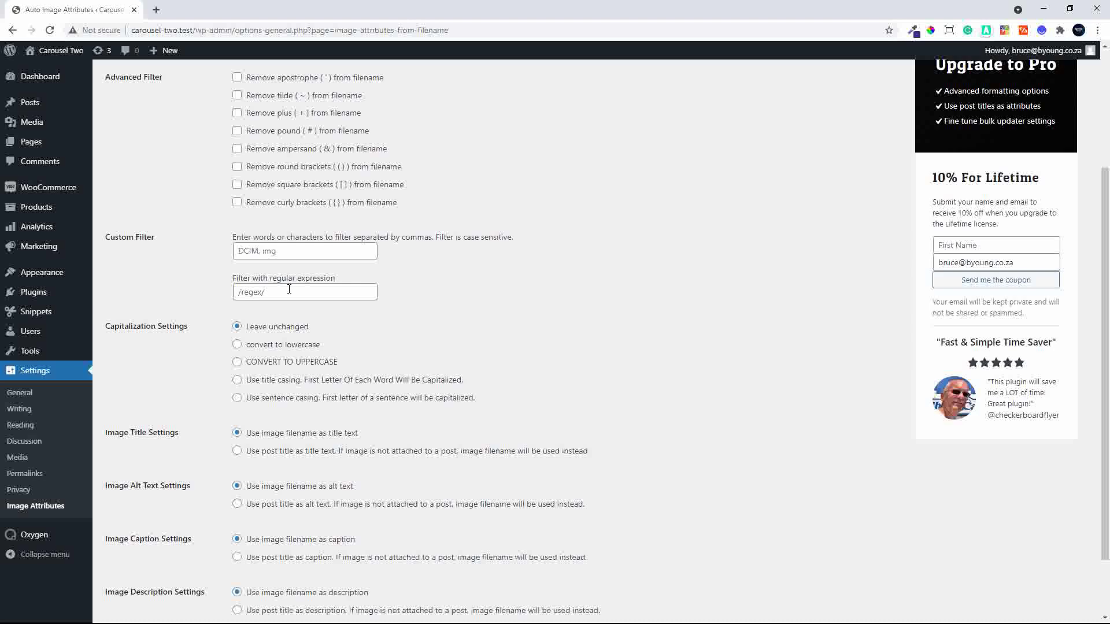
{"action": "scroll", "coordinate": [497, 372], "scroll_direction": "down", "scroll_amount": 2}
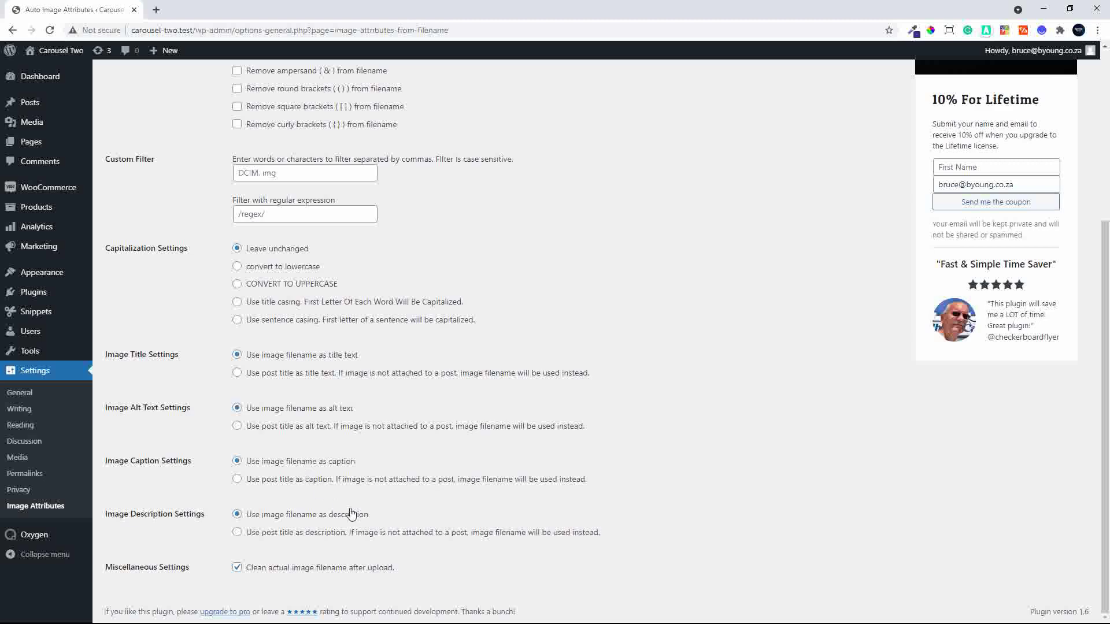
{"action": "scroll", "coordinate": [354, 513], "scroll_direction": "up", "scroll_amount": 5}
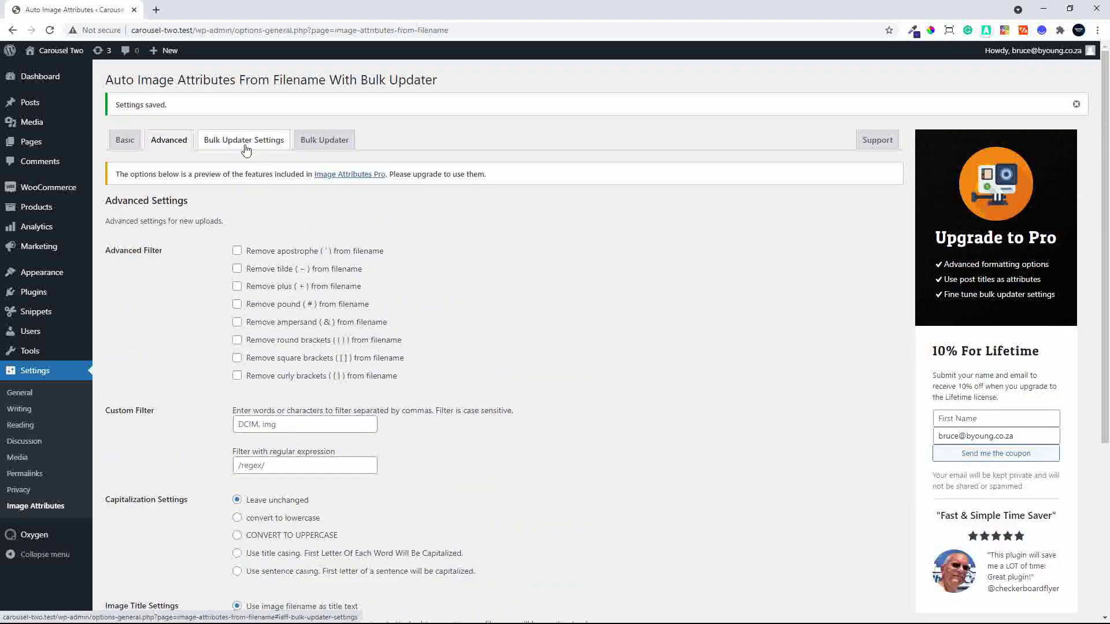
Scroll through the Bulk Updater Settings preview options, then return to the Basic tab
{"action": "left_click", "coordinate": [247, 144]}
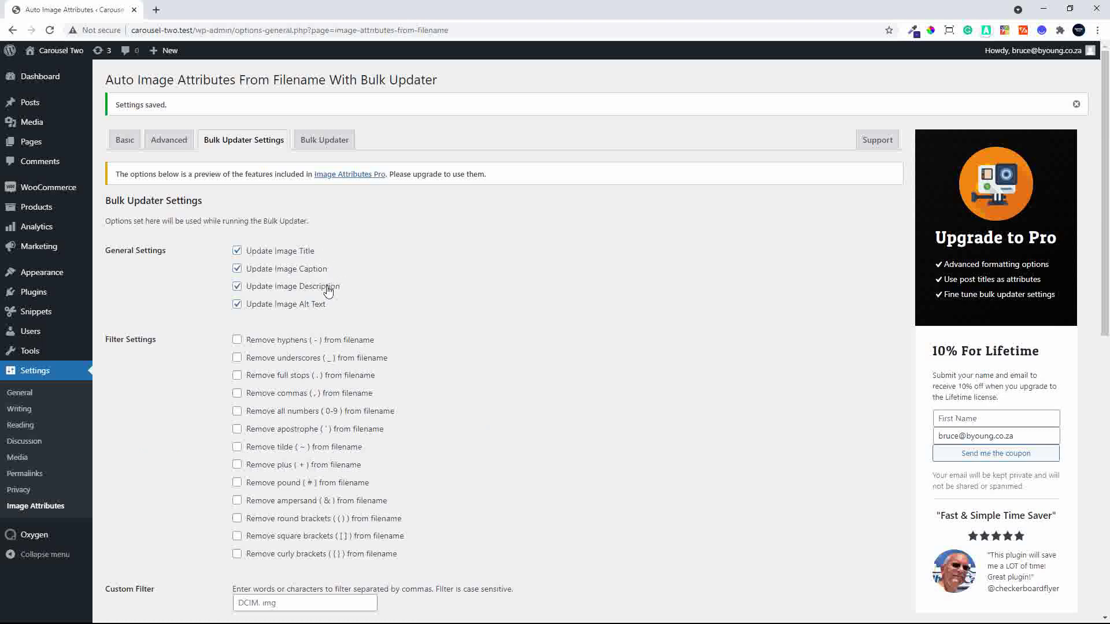
{"action": "scroll", "coordinate": [494, 441], "scroll_direction": "down", "scroll_amount": 2}
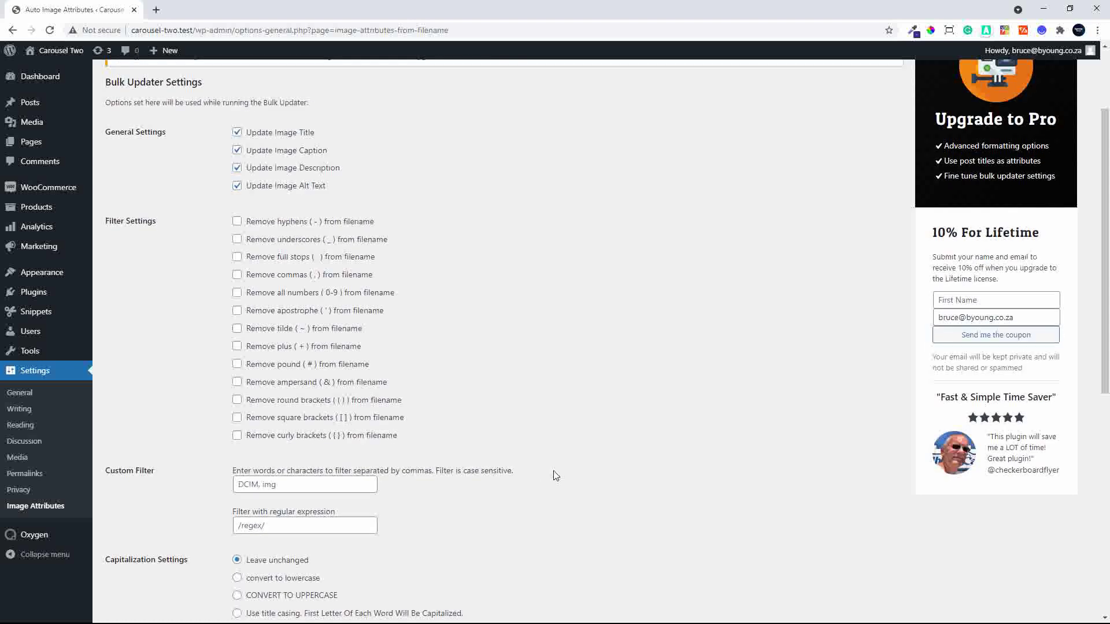
{"action": "scroll", "coordinate": [307, 313], "scroll_direction": "down", "scroll_amount": 4}
{"action": "scroll", "coordinate": [306, 431], "scroll_direction": "down", "scroll_amount": 4}
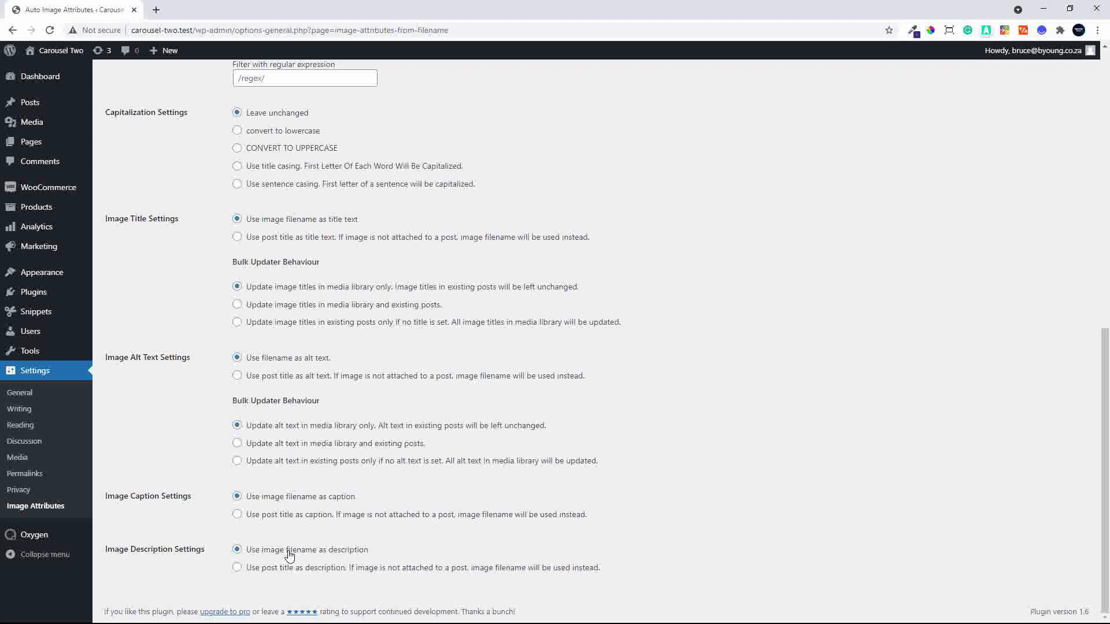
{"action": "scroll", "coordinate": [284, 565], "scroll_direction": "up", "scroll_amount": 5}
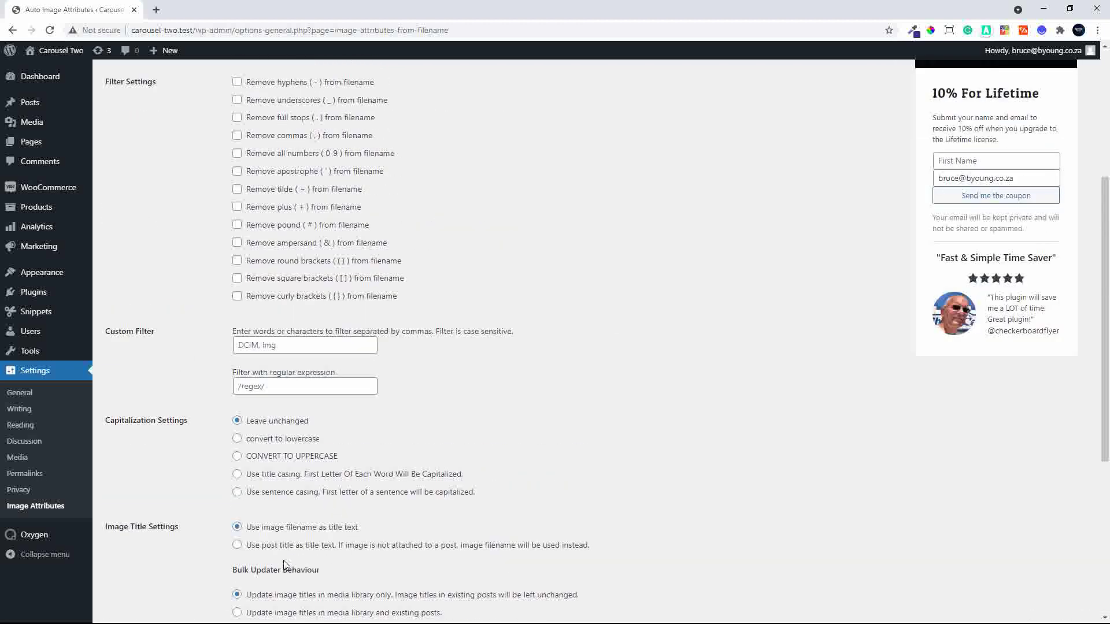
{"action": "scroll", "coordinate": [284, 565], "scroll_direction": "up", "scroll_amount": 4}
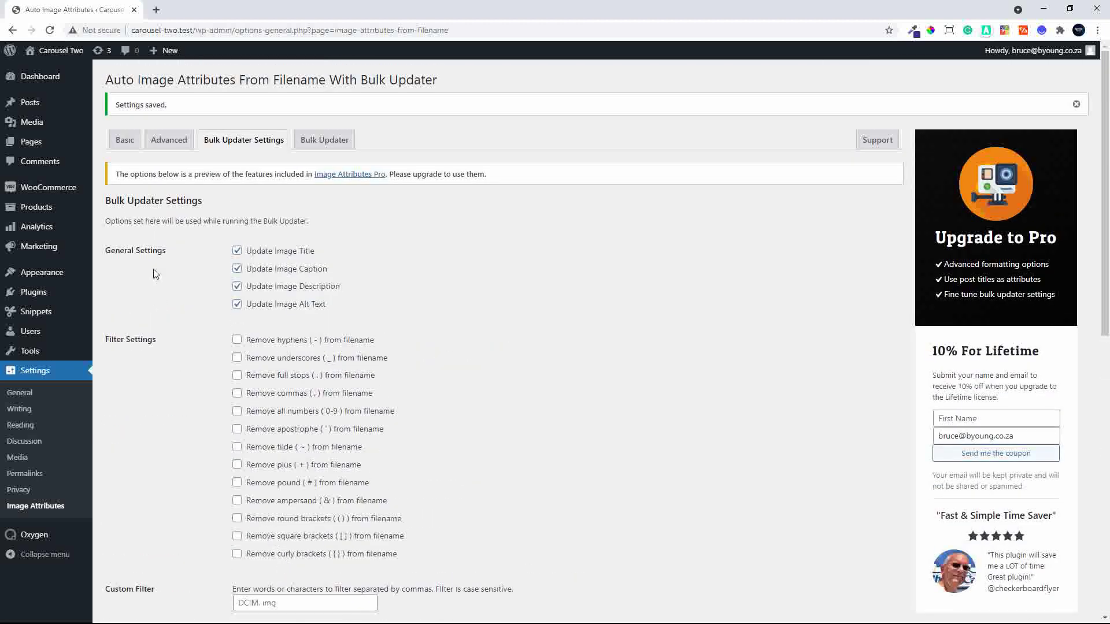
{"action": "left_click", "coordinate": [124, 145]}
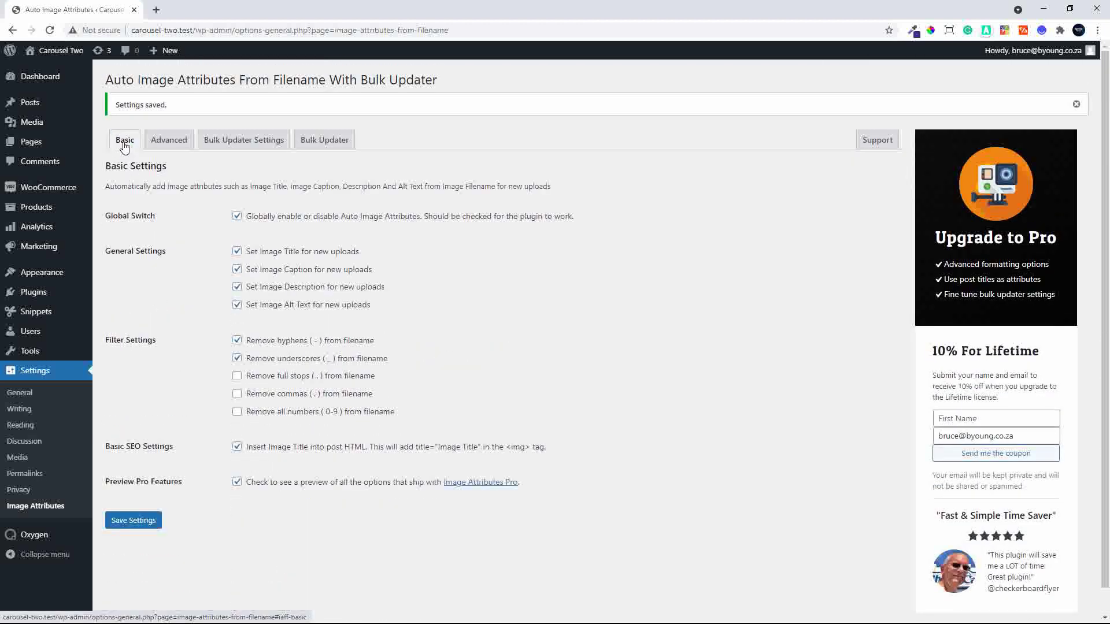
Disable Preview Pro Features and save, then run a one-image test update on image.jpg
{"action": "left_click", "coordinate": [236, 488]}
{"action": "left_click", "coordinate": [146, 522]}
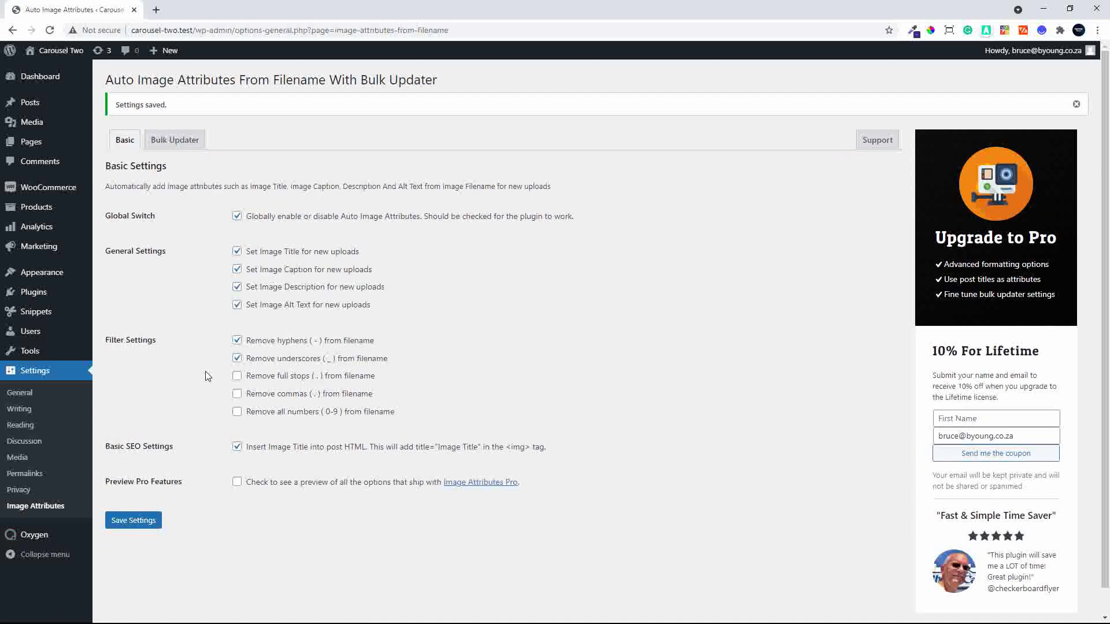
{"action": "left_click", "coordinate": [178, 145]}
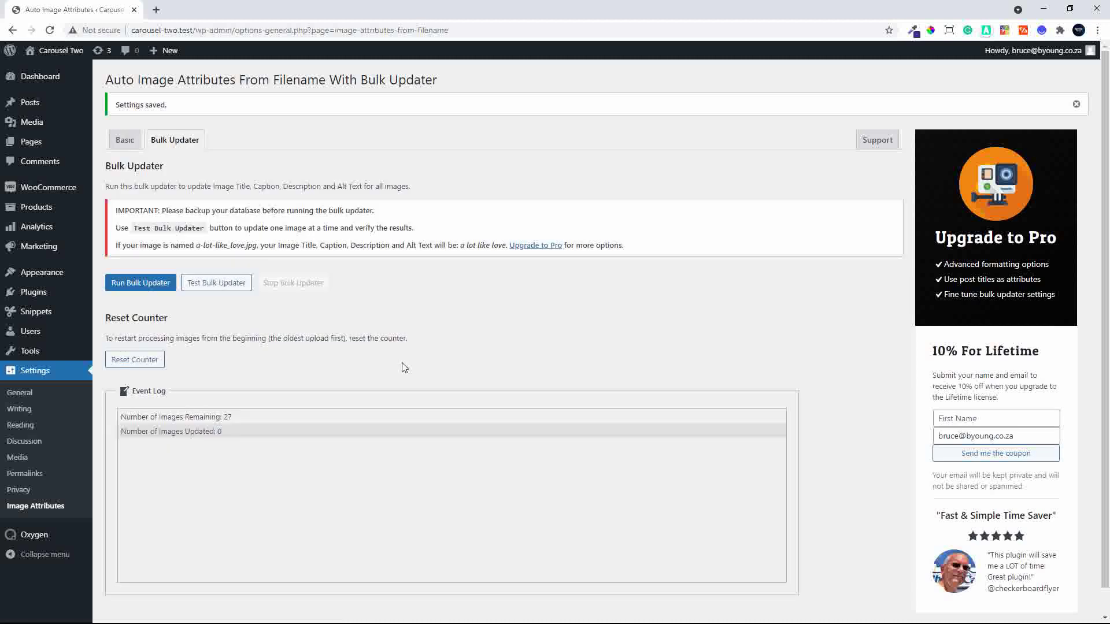
{"action": "scroll", "coordinate": [403, 368], "scroll_direction": "down", "scroll_amount": 1}
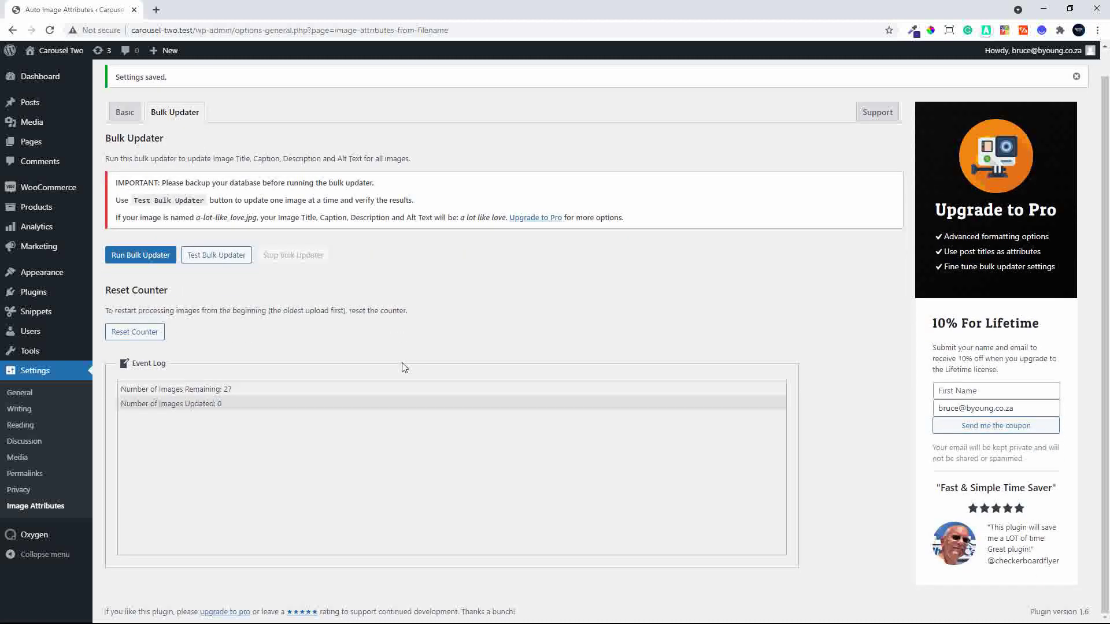
{"action": "left_click", "coordinate": [227, 263]}
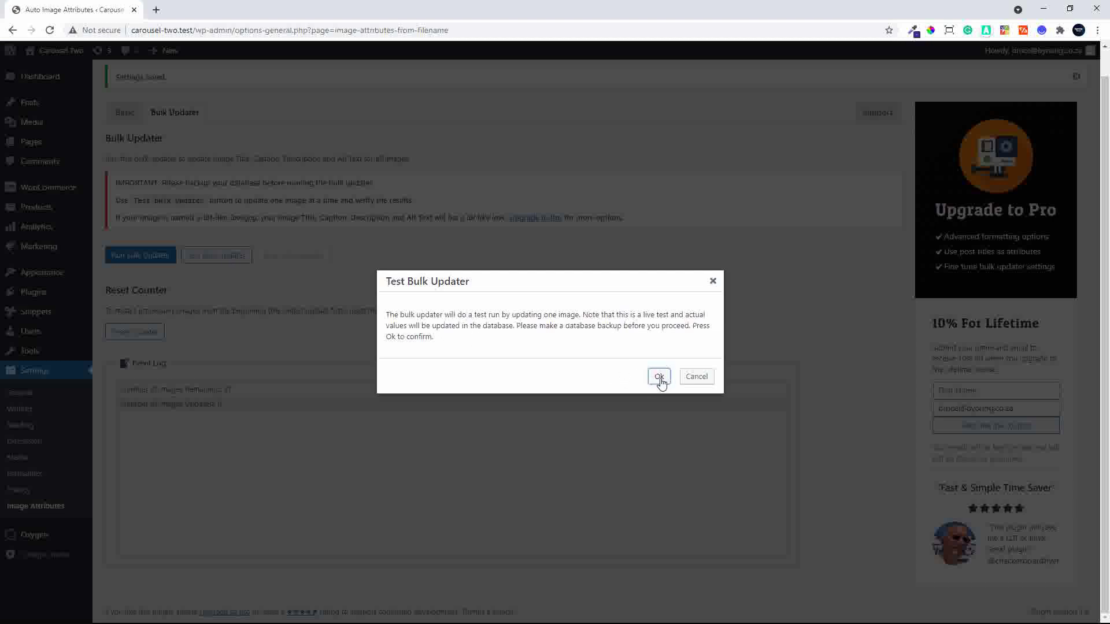
{"action": "left_click", "coordinate": [659, 377]}
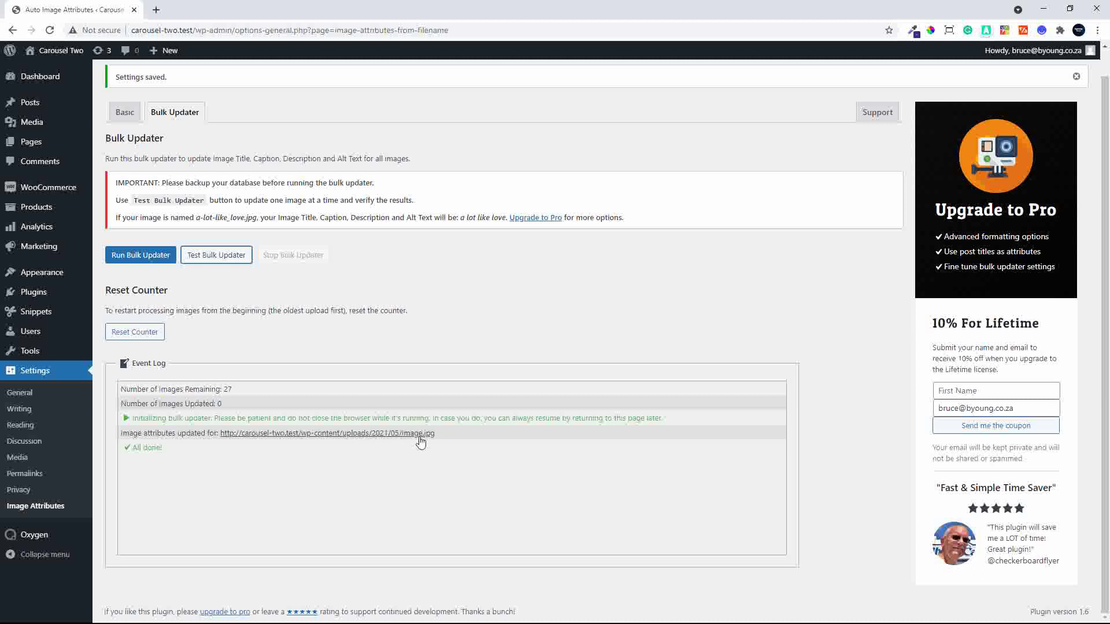
{"action": "left_click", "coordinate": [128, 422]}
{"action": "right_click", "coordinate": [360, 440]}
Open image.jpg's Edit Media page in a new tab to check alt text 'Image', then switch back
{"action": "left_click", "coordinate": [386, 445]}
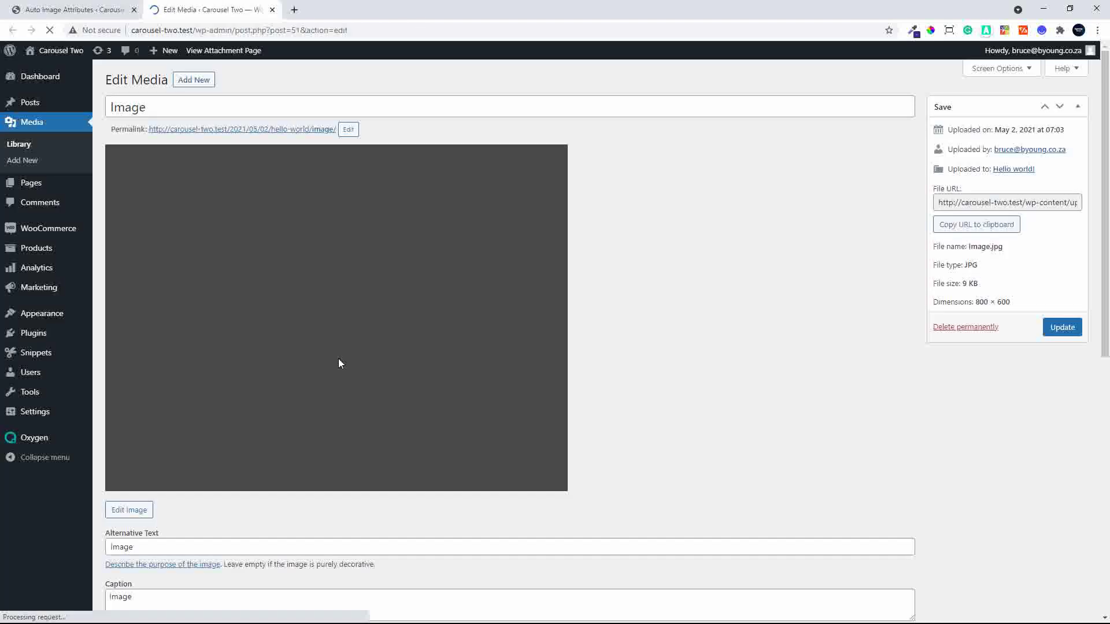
{"action": "scroll", "coordinate": [659, 419], "scroll_direction": "down", "scroll_amount": 5}
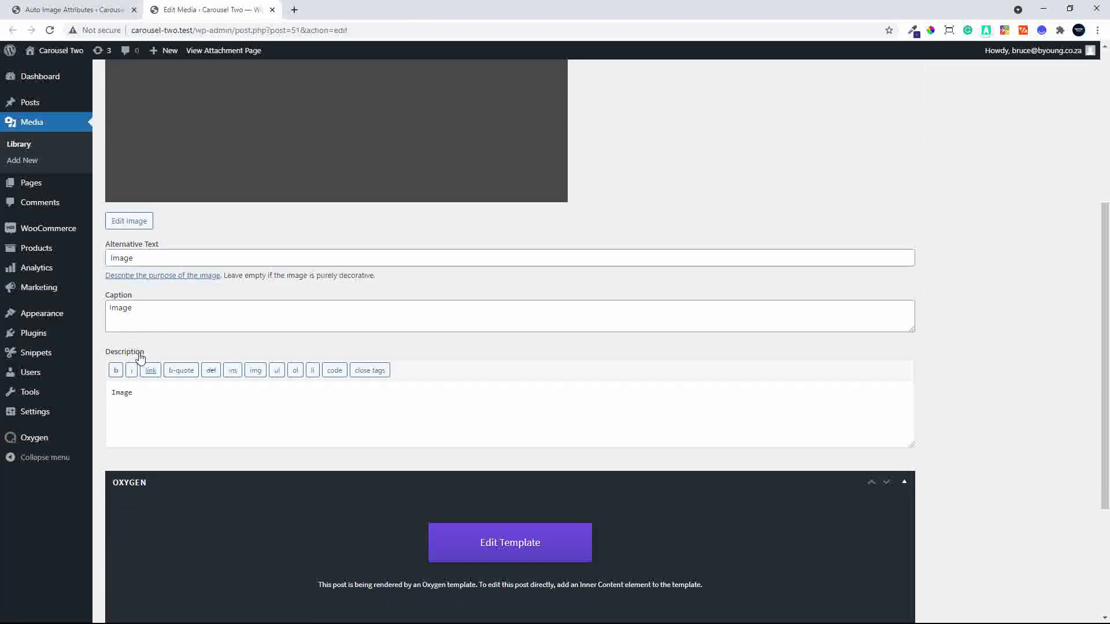
{"action": "scroll", "coordinate": [188, 404], "scroll_direction": "down", "scroll_amount": 3}
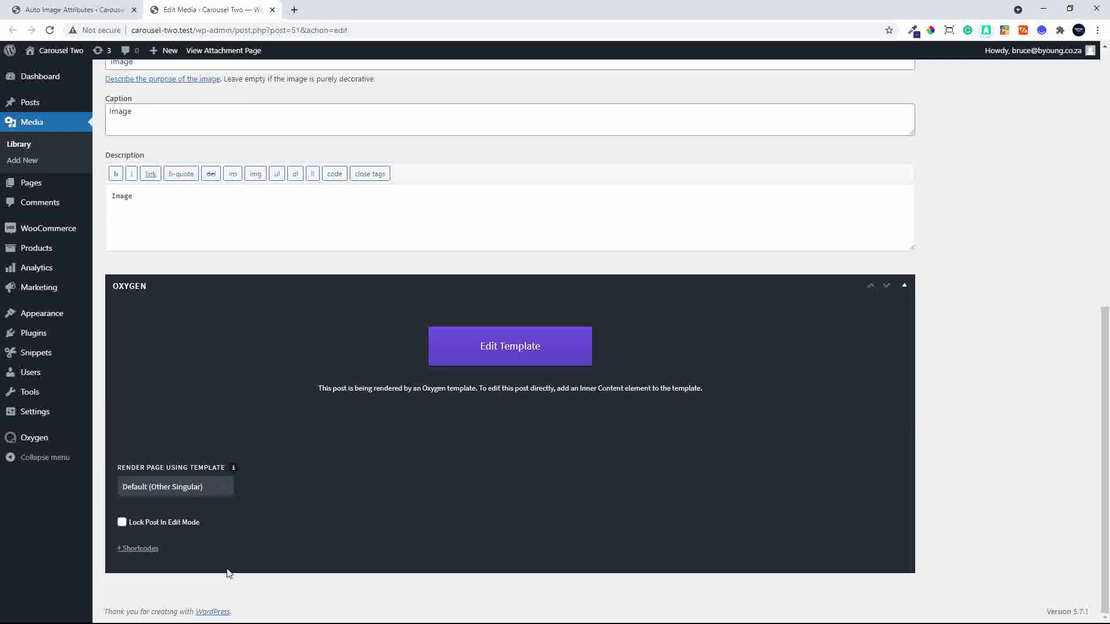
{"action": "scroll", "coordinate": [208, 487], "scroll_direction": "up", "scroll_amount": 3}
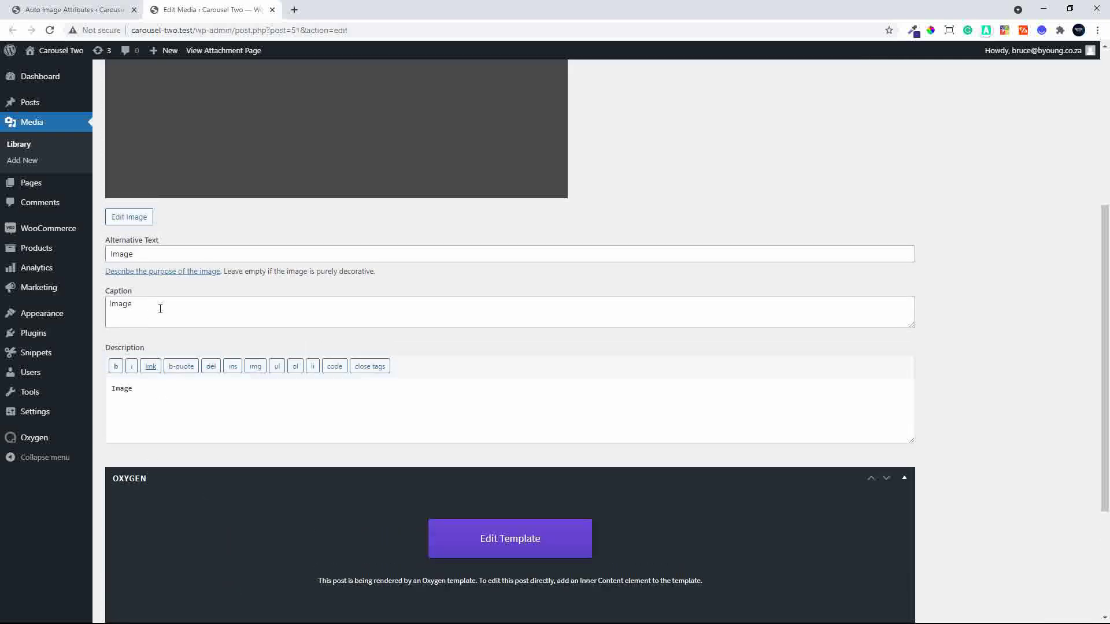
{"action": "scroll", "coordinate": [208, 304], "scroll_direction": "up", "scroll_amount": 5}
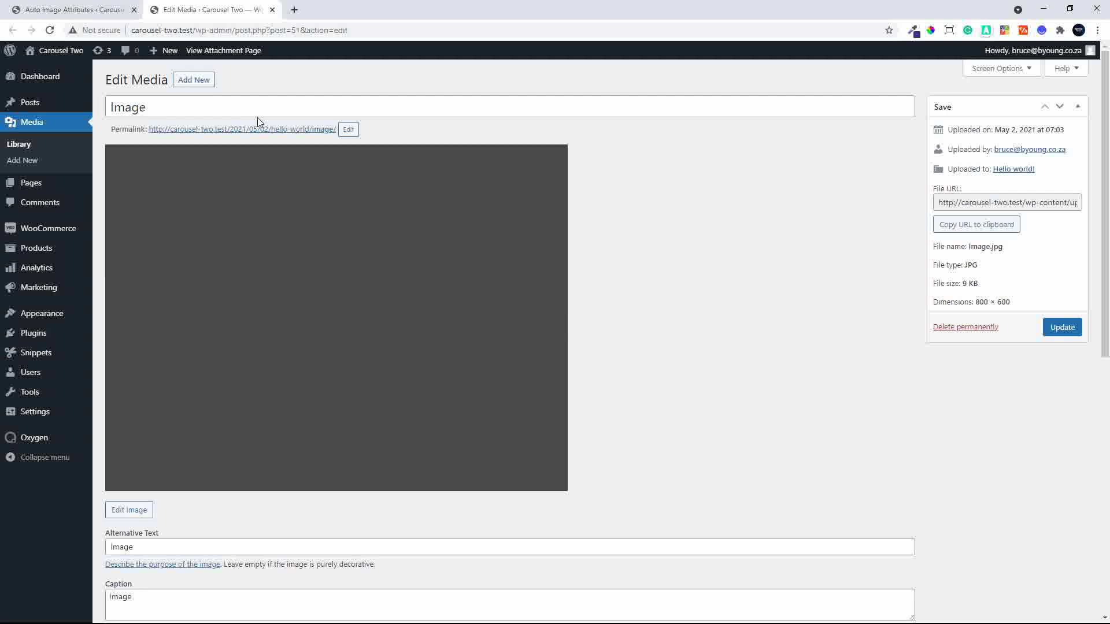
{"action": "left_click", "coordinate": [69, 12]}
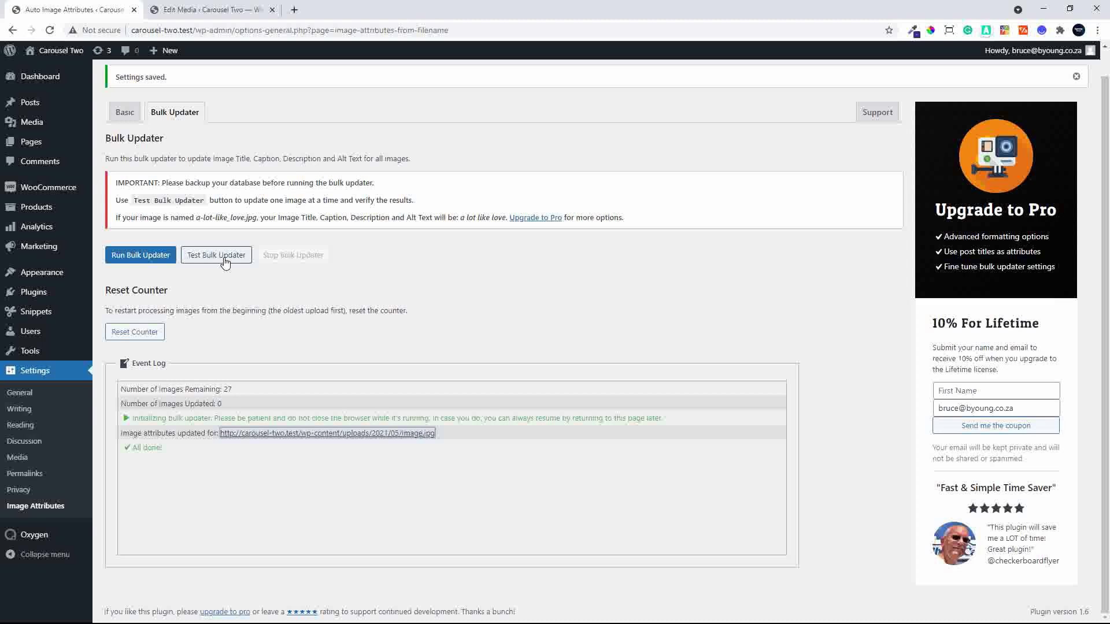
Run a second one-image test updating image-2.jpg, then start the full bulk update
{"action": "left_click", "coordinate": [225, 261]}
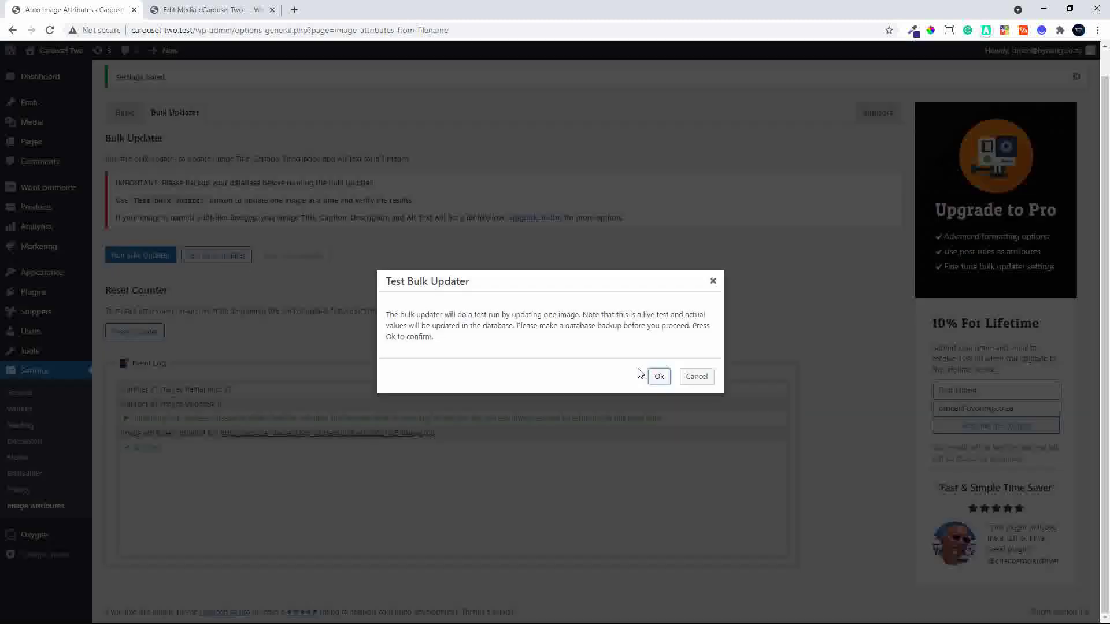
{"action": "left_click", "coordinate": [657, 378]}
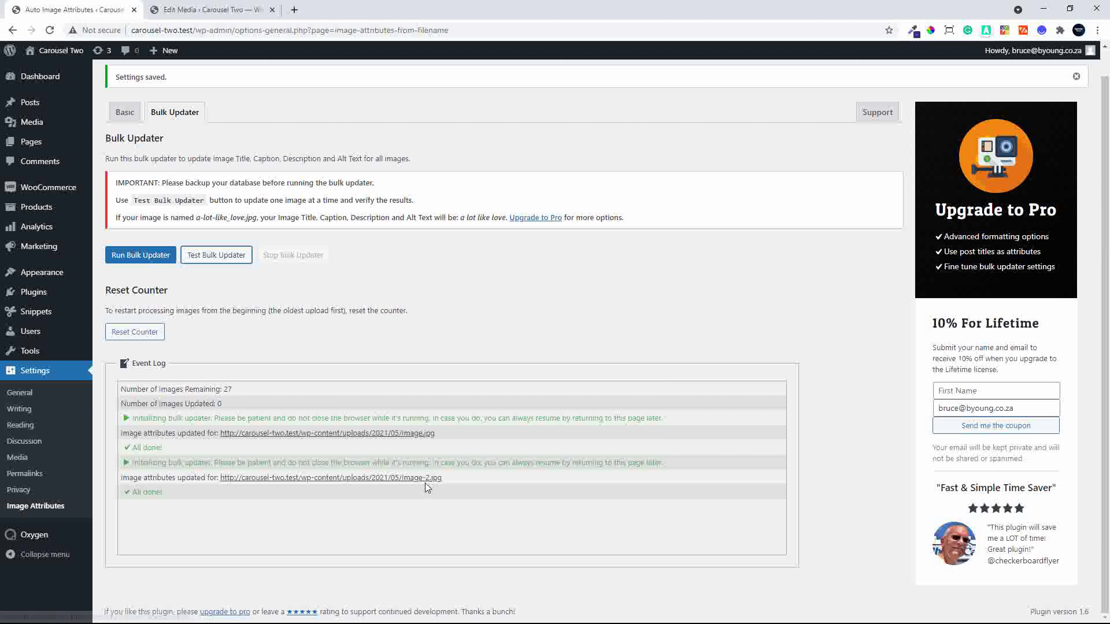
{"action": "left_click", "coordinate": [133, 256]}
Confirm the bulk update of all 27 images and switch back to the image.jpg Edit Media tab
{"action": "left_click", "coordinate": [658, 372]}
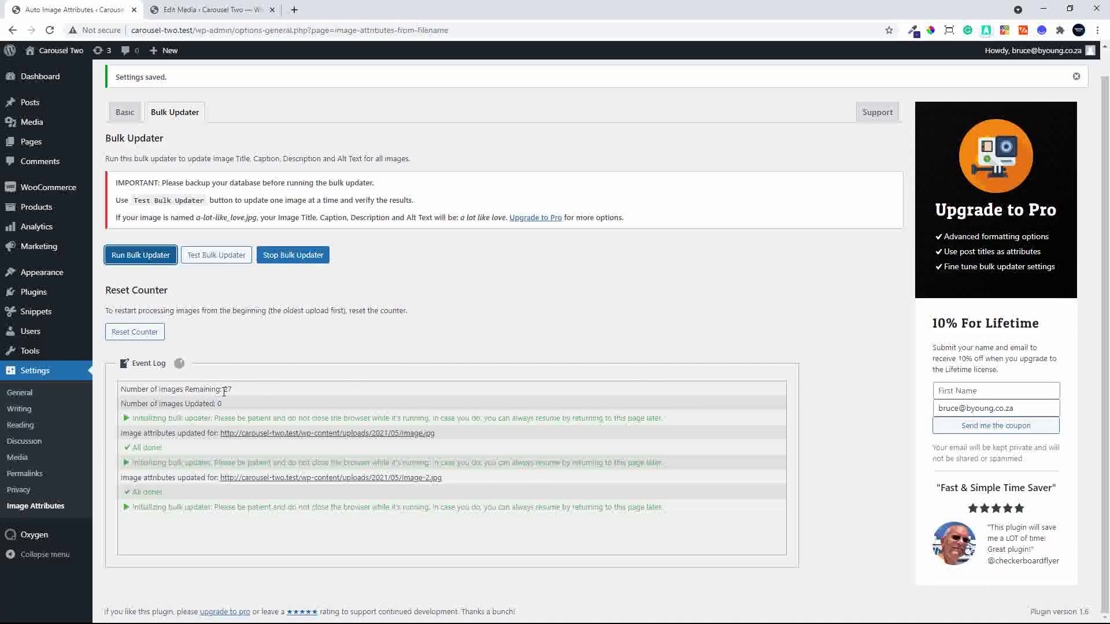
{"action": "left_click_drag", "start_coordinate": [220, 389], "coordinate": [250, 392]}
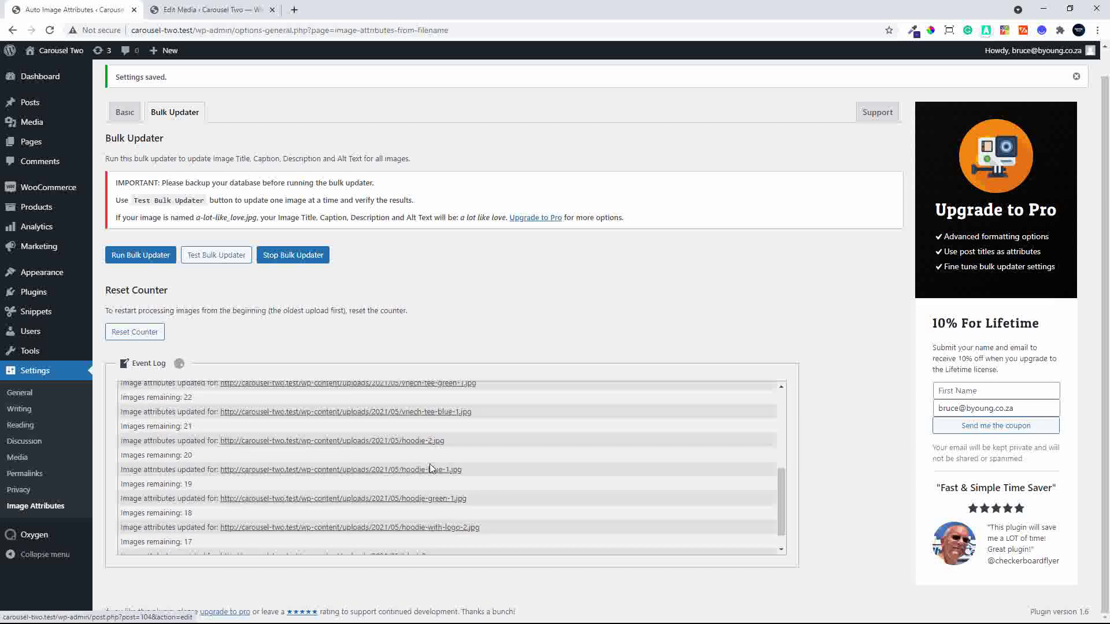
{"action": "left_click", "coordinate": [222, 15]}
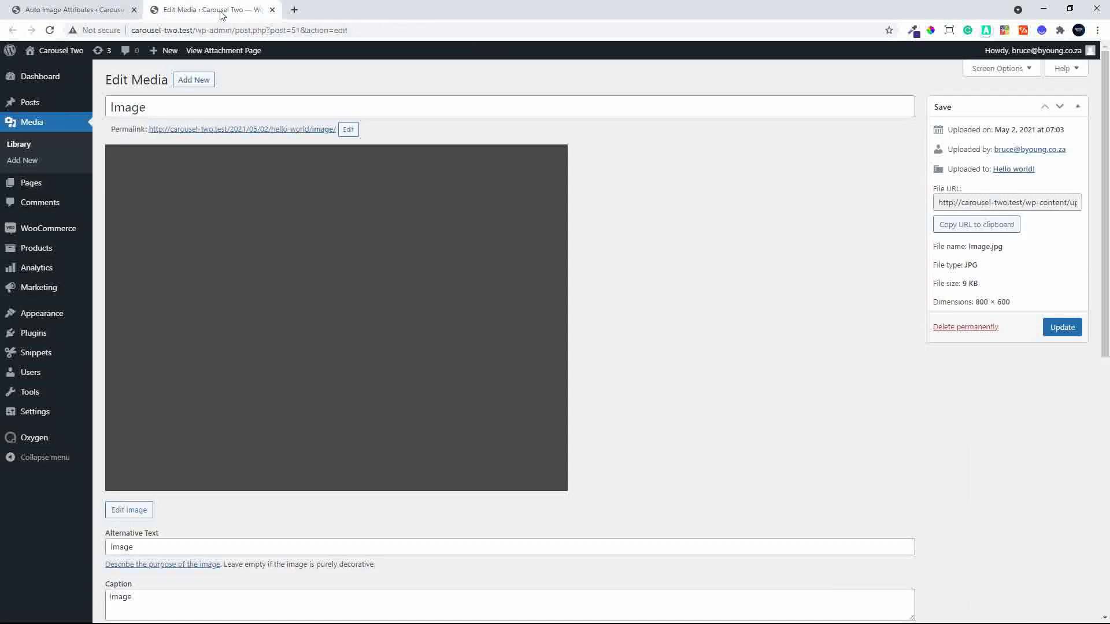
View the Media Library list with filename-based ALT text like 'cap 2' and 'hoodie blue 1'
{"action": "left_click", "coordinate": [20, 146]}
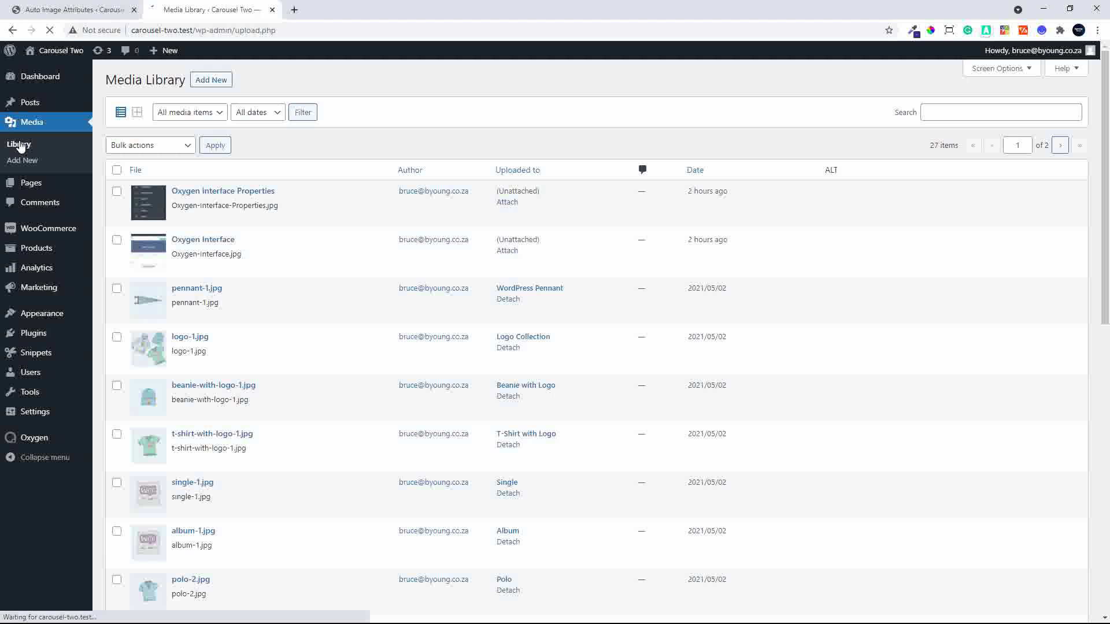
{"action": "left_click", "coordinate": [103, 51]}
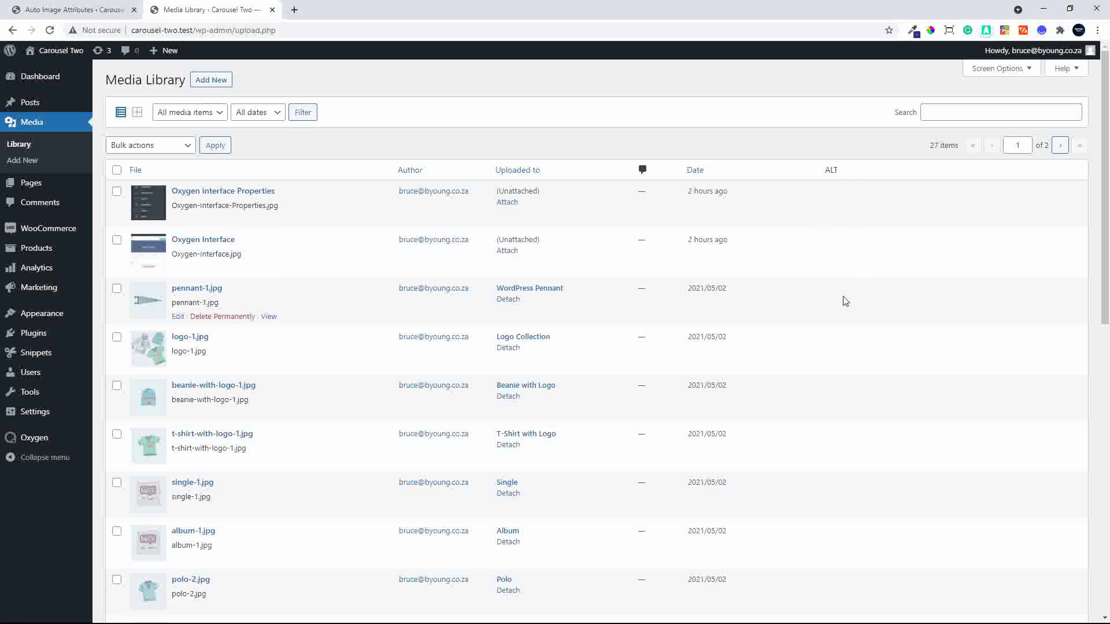
{"action": "scroll", "coordinate": [845, 301], "scroll_direction": "down", "scroll_amount": 9}
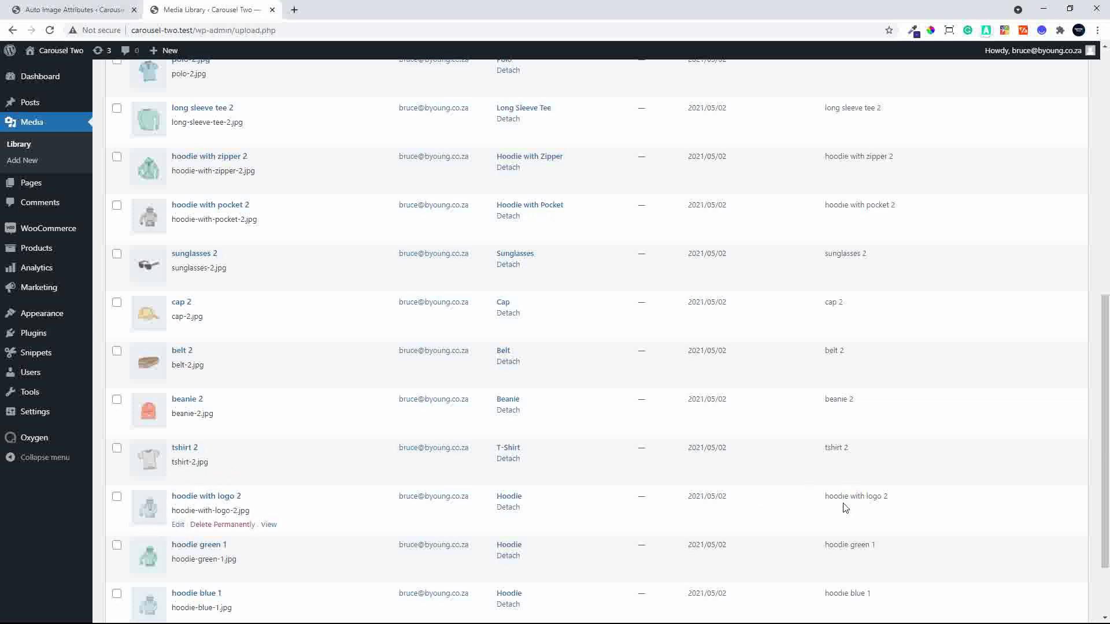
{"action": "scroll", "coordinate": [844, 508], "scroll_direction": "down", "scroll_amount": 2}
{"action": "scroll", "coordinate": [843, 508], "scroll_direction": "up", "scroll_amount": 8}
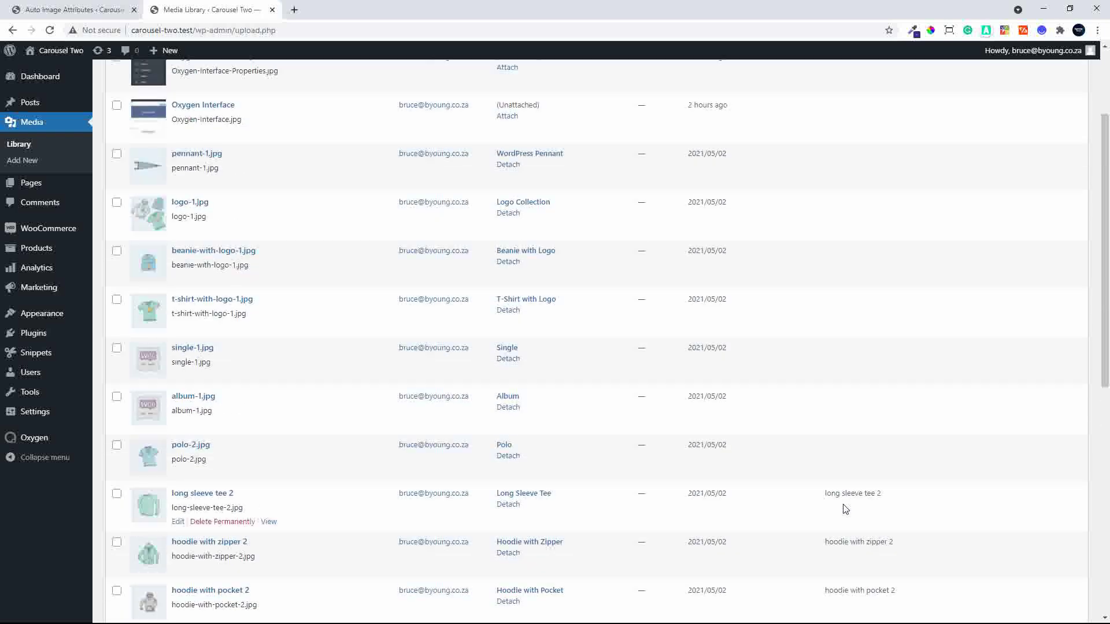
Open the site's front end, Carousel Two, in a new browser tab
{"action": "right_click", "coordinate": [74, 52]}
{"action": "left_click", "coordinate": [122, 57]}
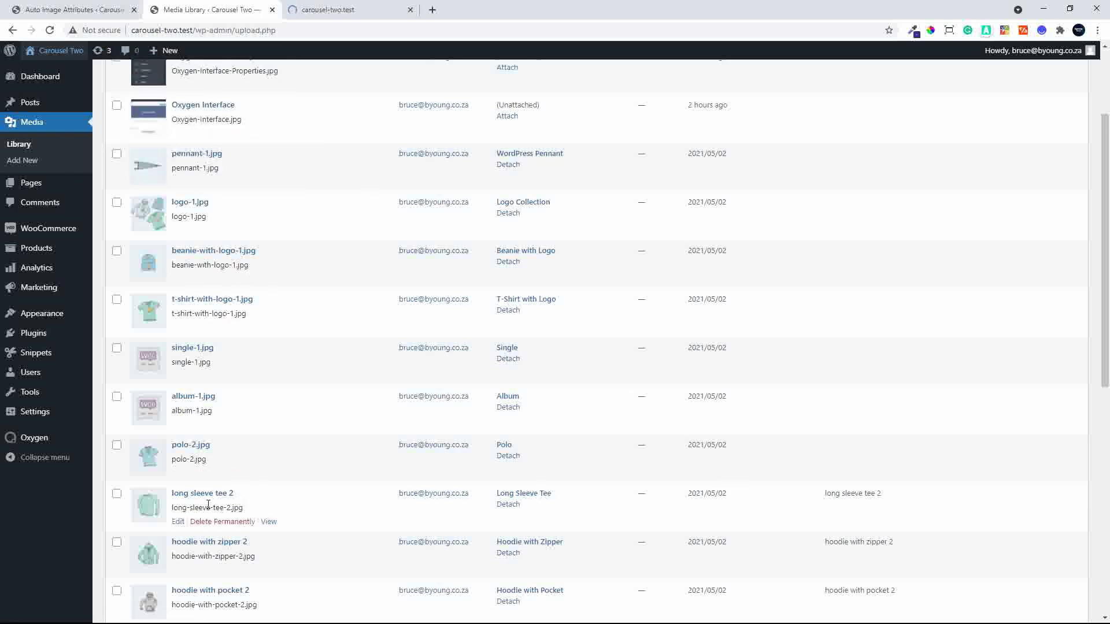
{"action": "scroll", "coordinate": [359, 492], "scroll_direction": "down", "scroll_amount": 8}
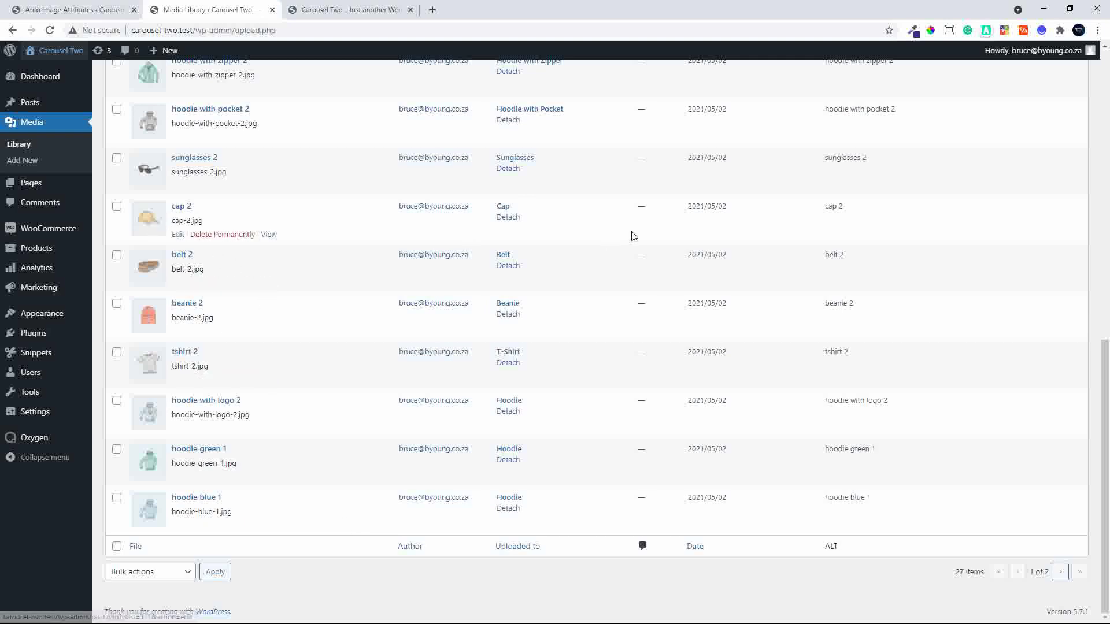
Go to the site's Shop page and open the Cap product
{"action": "left_click", "coordinate": [348, 11]}
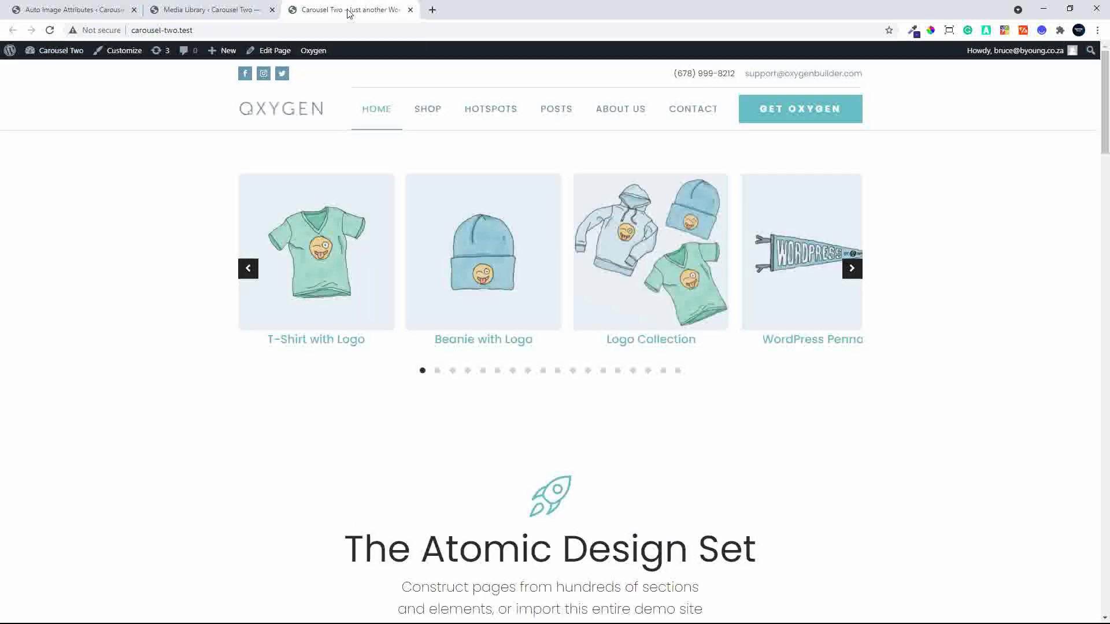
{"action": "scroll", "coordinate": [471, 399], "scroll_direction": "down", "scroll_amount": 4}
{"action": "scroll", "coordinate": [468, 405], "scroll_direction": "up", "scroll_amount": 4}
{"action": "left_click", "coordinate": [432, 118]}
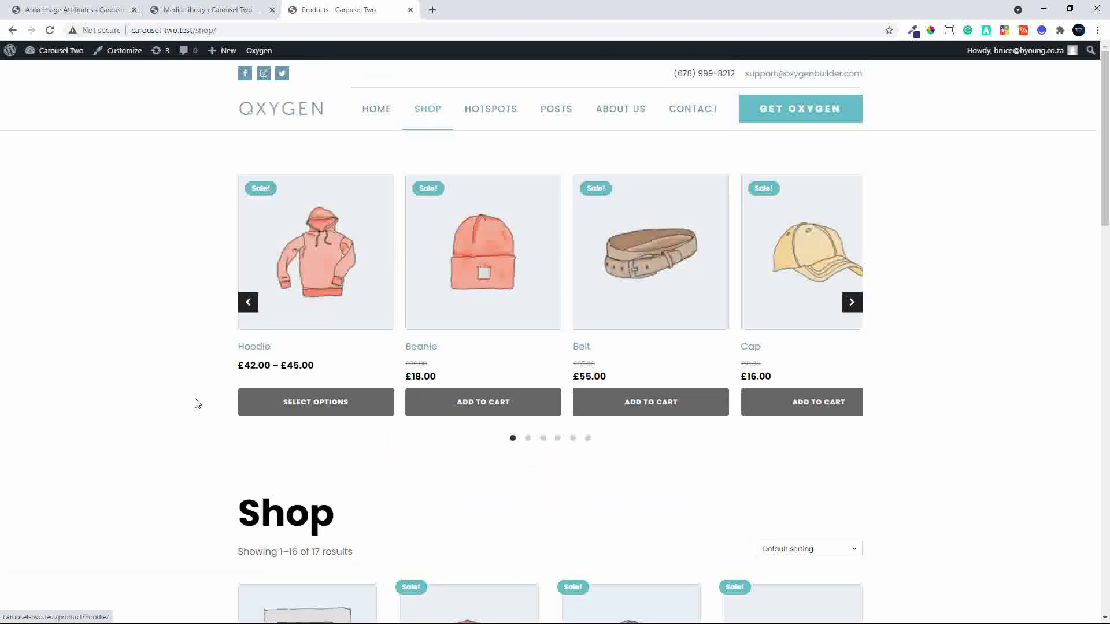
{"action": "left_click", "coordinate": [805, 256]}
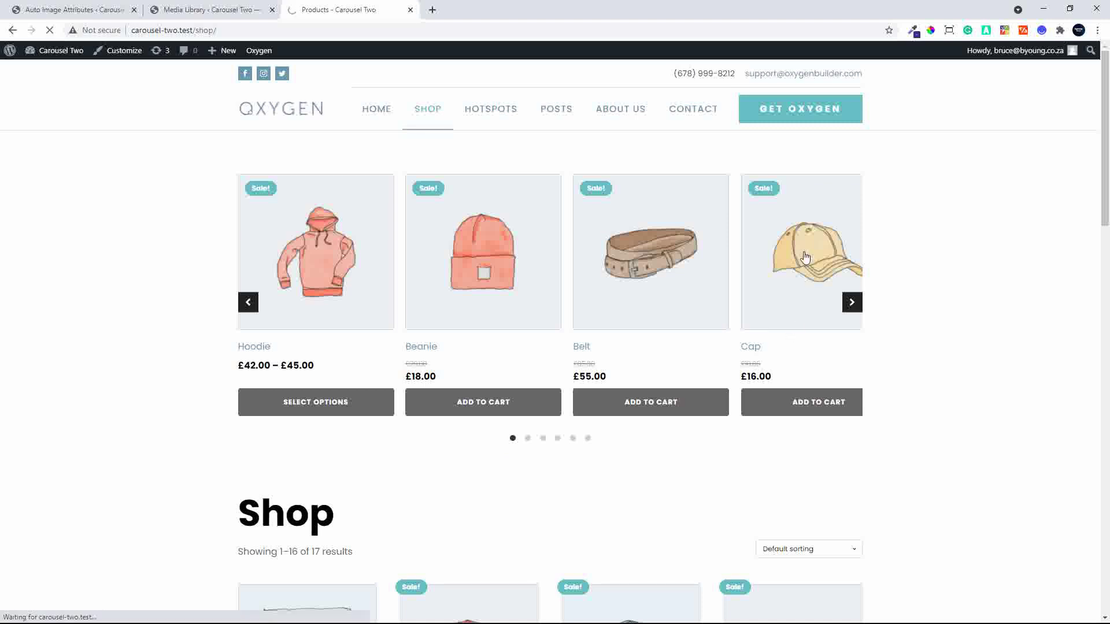
Inspect the cap image with DevTools docked at the bottom, confirming its alt text 'cap 2'
{"action": "right_click", "coordinate": [362, 296]}
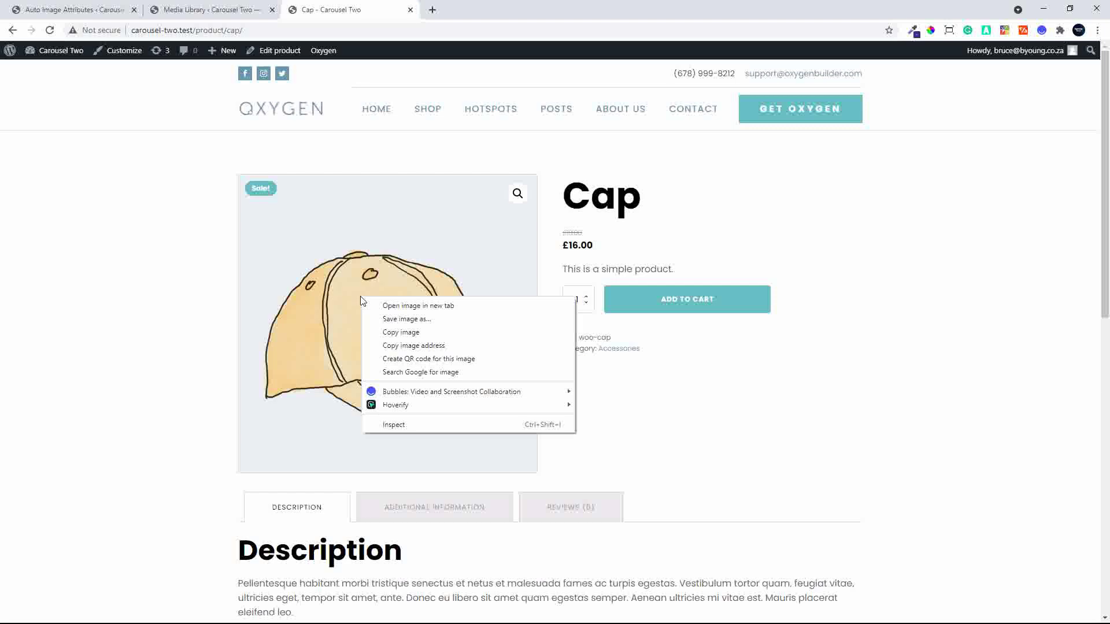
{"action": "left_click", "coordinate": [422, 426]}
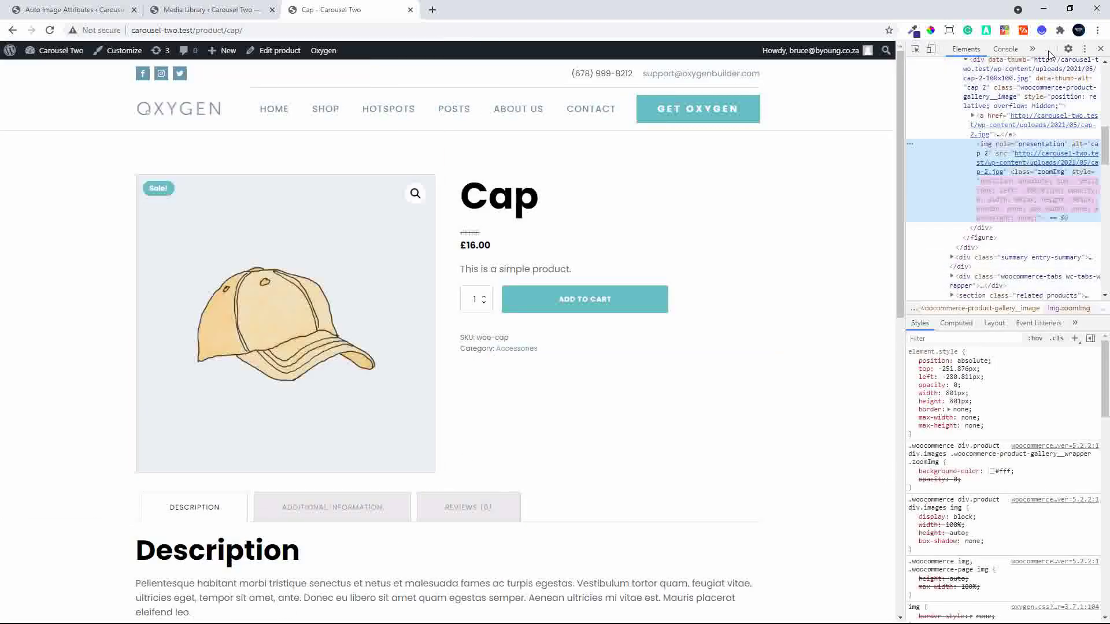
{"action": "left_click", "coordinate": [1085, 49]}
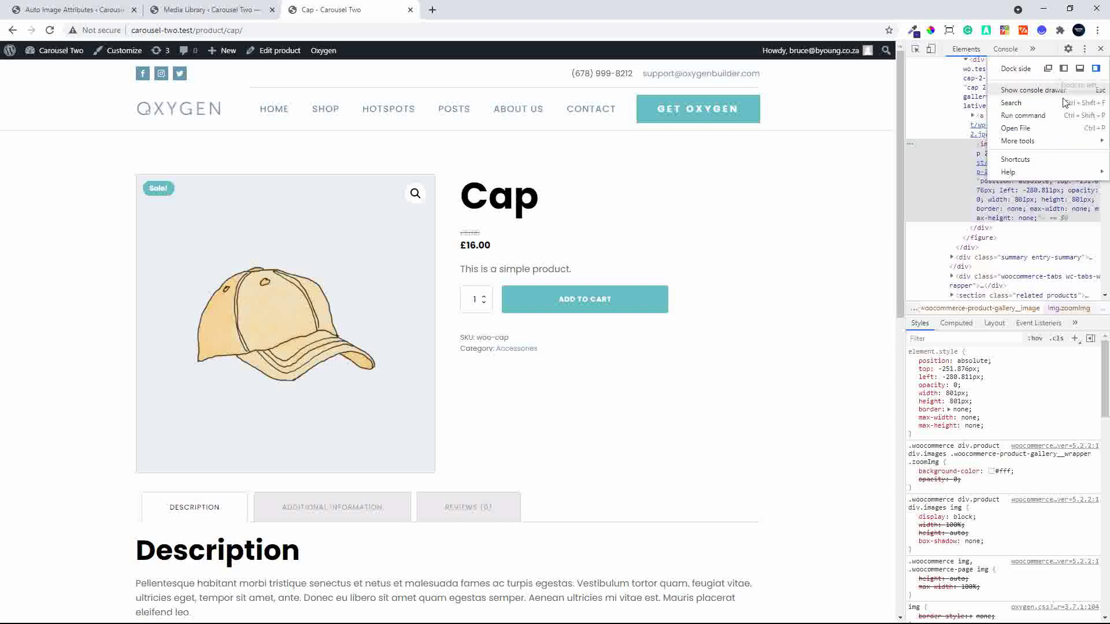
{"action": "left_click", "coordinate": [1079, 68]}
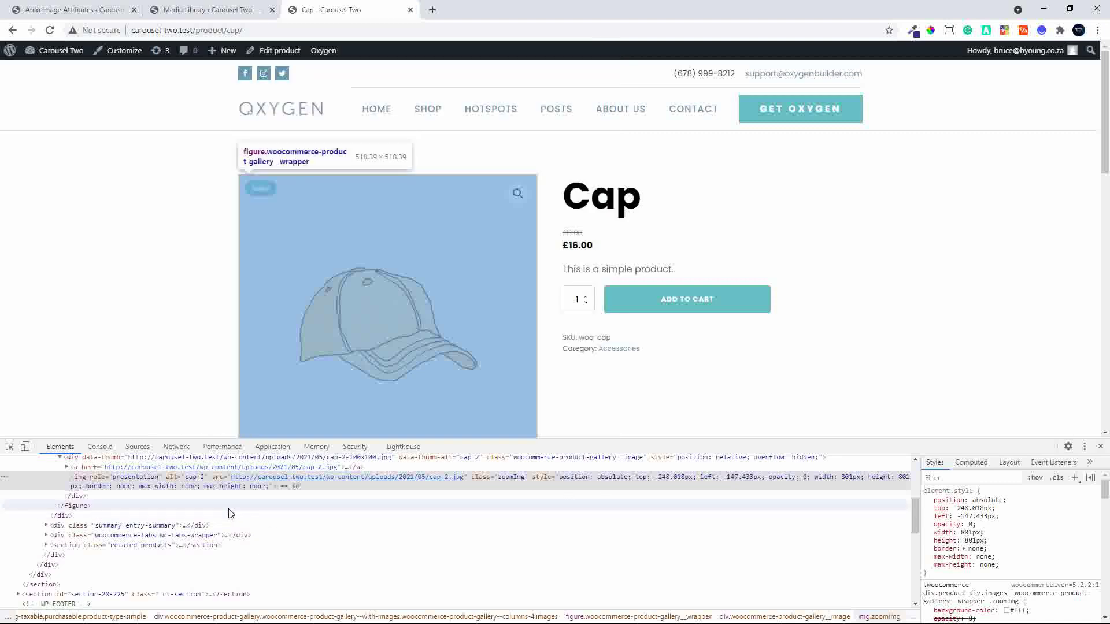
{"action": "scroll", "coordinate": [231, 514], "scroll_direction": "down", "scroll_amount": 1}
{"action": "scroll", "coordinate": [202, 511], "scroll_direction": "up", "scroll_amount": 3}
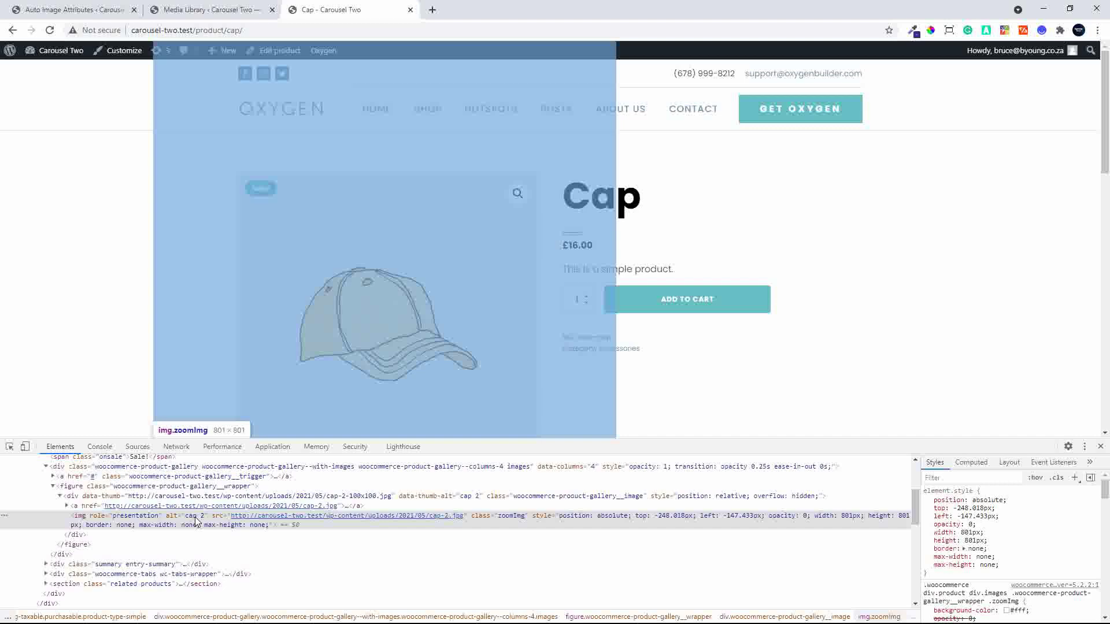
Check the Bulk Updater event log reads 'All done' with 0 images remaining, then go to Plugins
{"action": "left_click", "coordinate": [176, 11]}
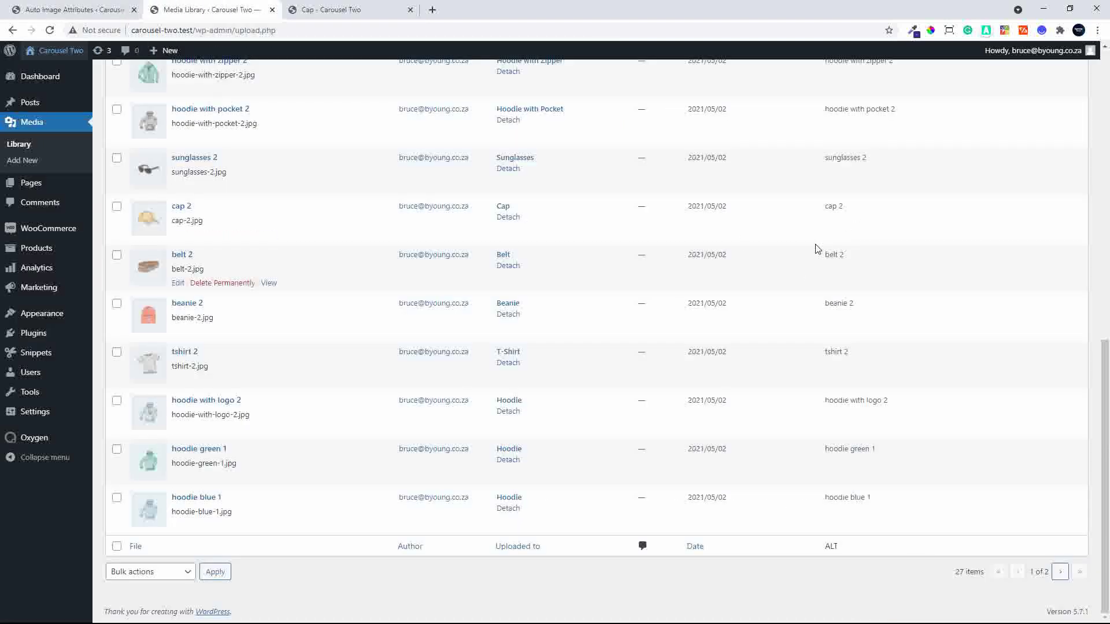
{"action": "scroll", "coordinate": [468, 153], "scroll_direction": "up", "scroll_amount": 15}
{"action": "left_click", "coordinate": [64, 12]}
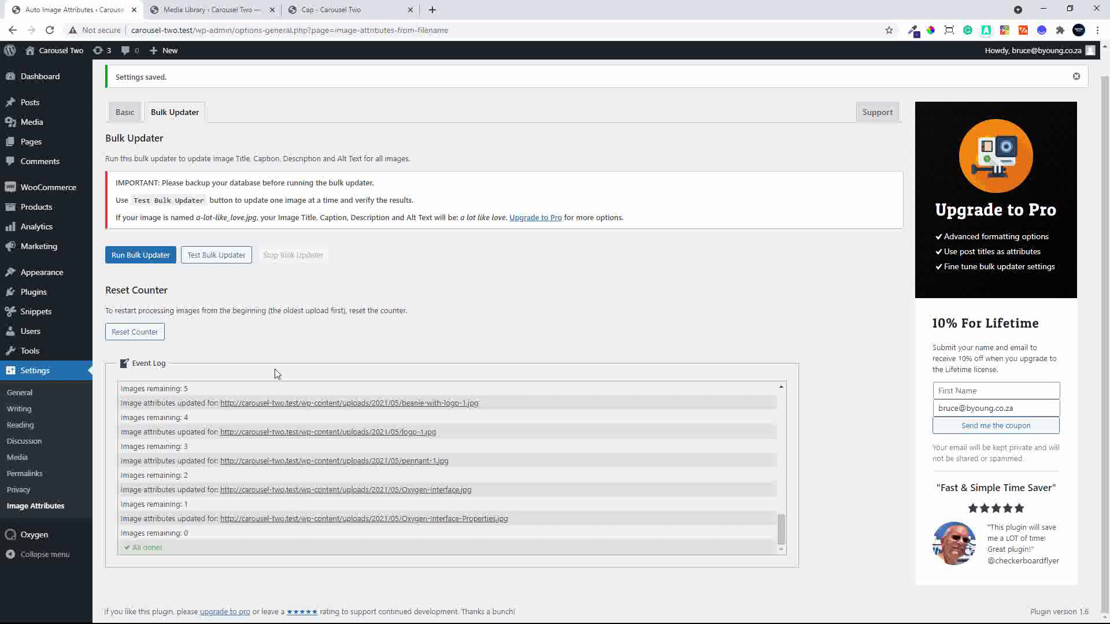
{"action": "scroll", "coordinate": [275, 374], "scroll_direction": "up", "scroll_amount": 1}
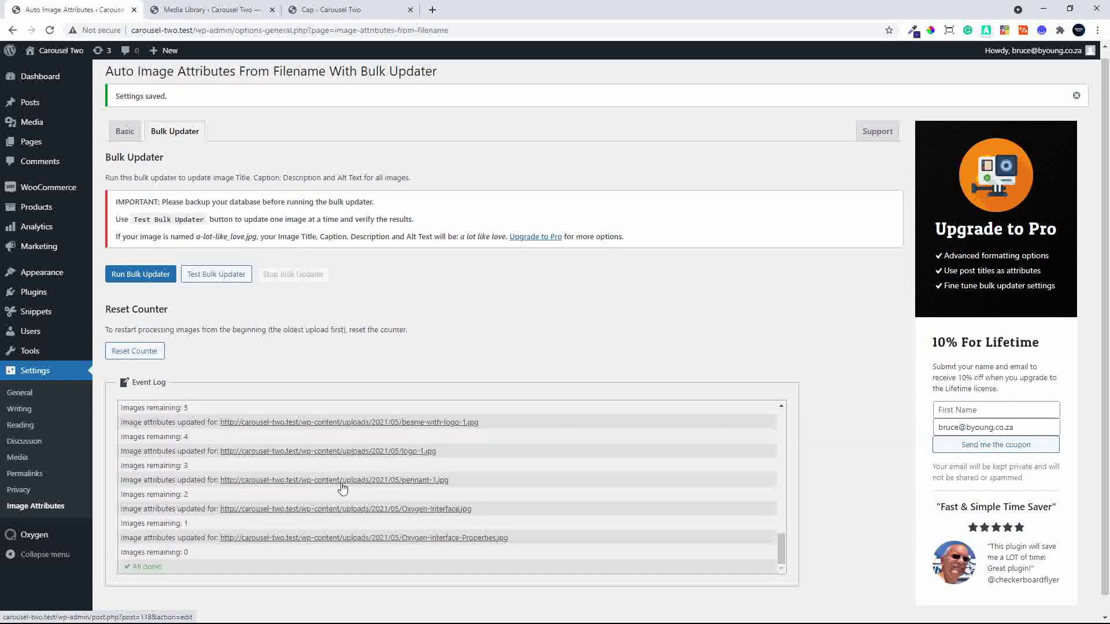
{"action": "scroll", "coordinate": [343, 486], "scroll_direction": "up", "scroll_amount": 20}
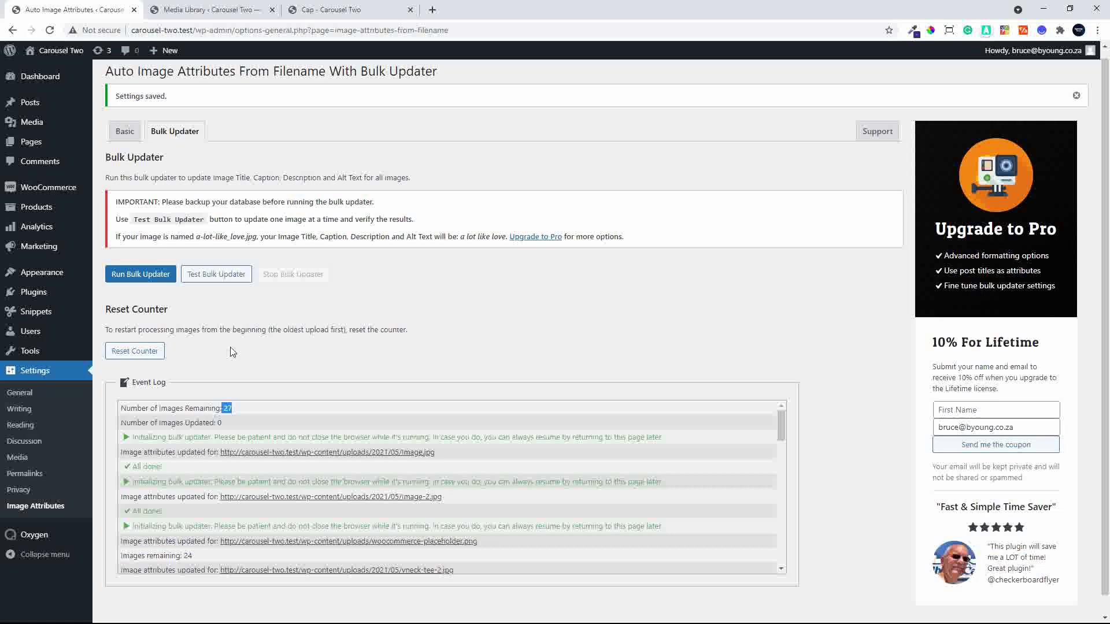
{"action": "left_click", "coordinate": [43, 299]}
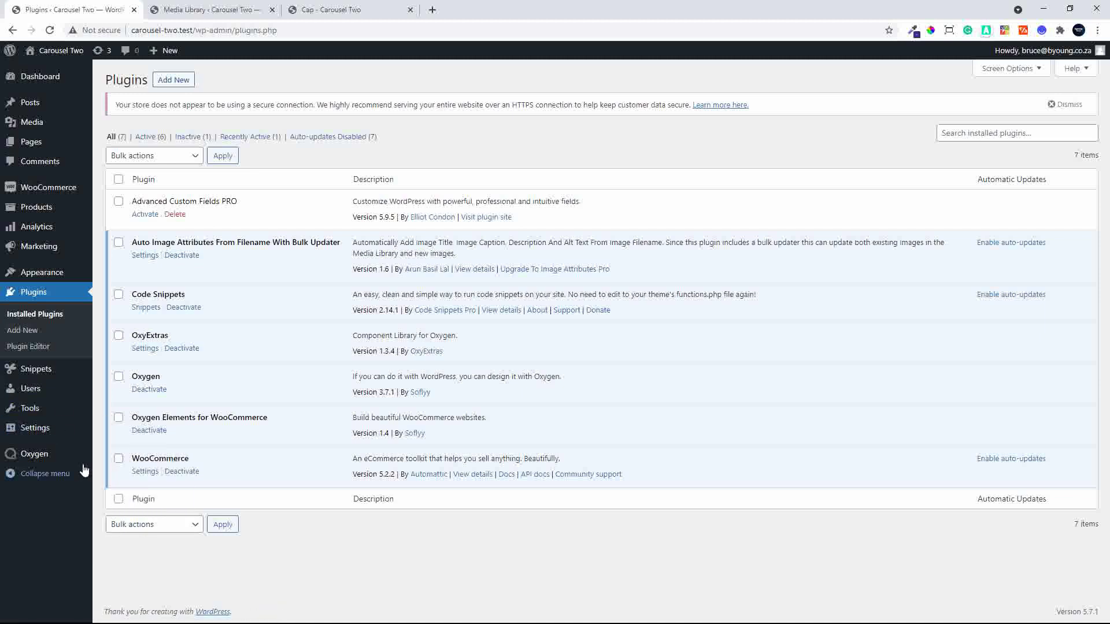
Open the Image Attributes plugin settings page under Settings
{"action": "mouse_move", "coordinate": [35, 427]}
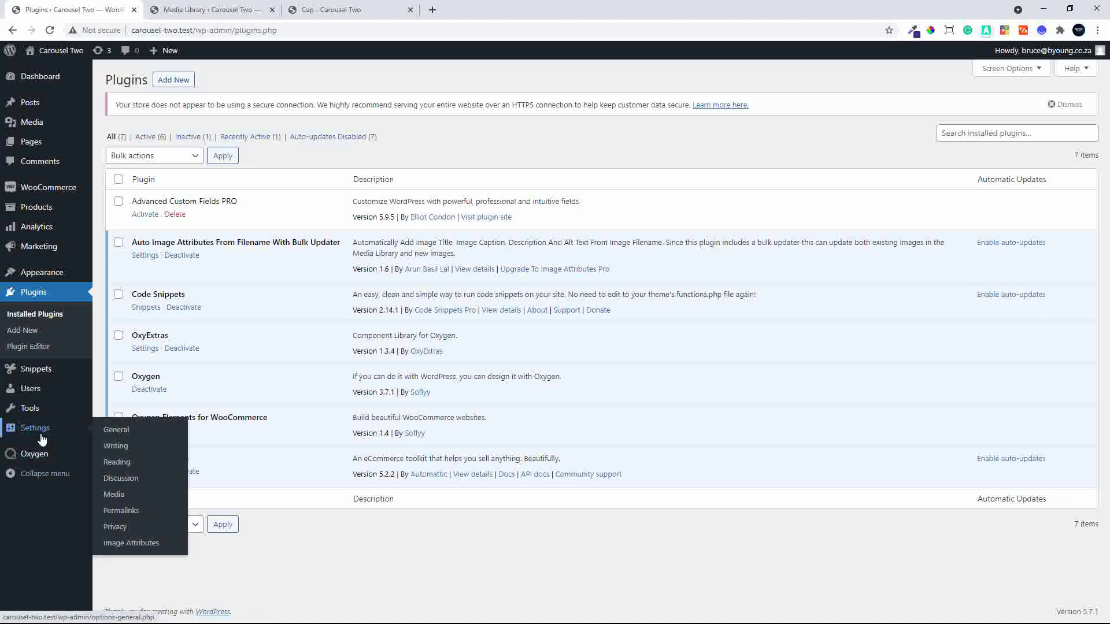
{"action": "left_click", "coordinate": [127, 546]}
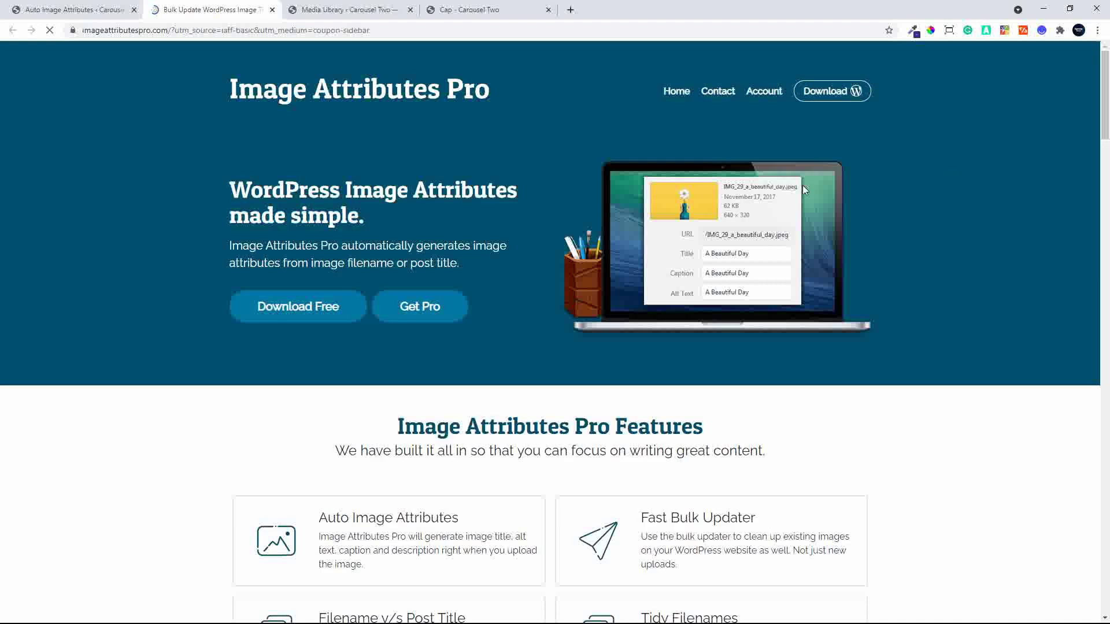
Jump to the Pricing section: Personal $29.99, Lifetime $79.99, Developer $69.99
{"action": "left_click", "coordinate": [411, 300]}
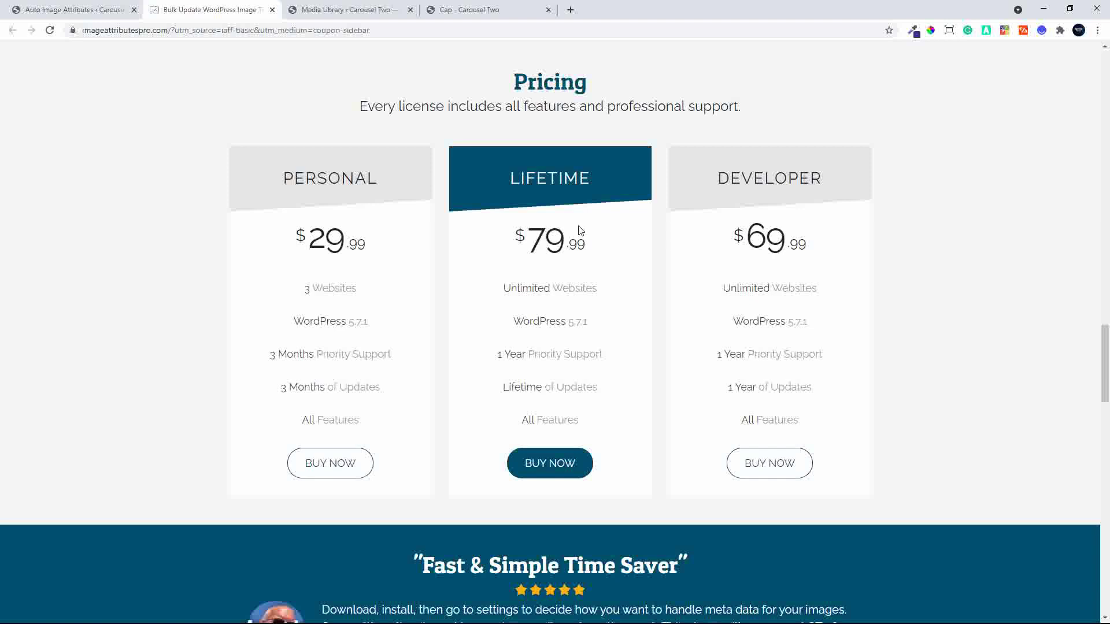
Confirm the event log shows 27 images updated and 0 remaining, then go to Plugins
{"action": "left_click", "coordinate": [95, 9]}
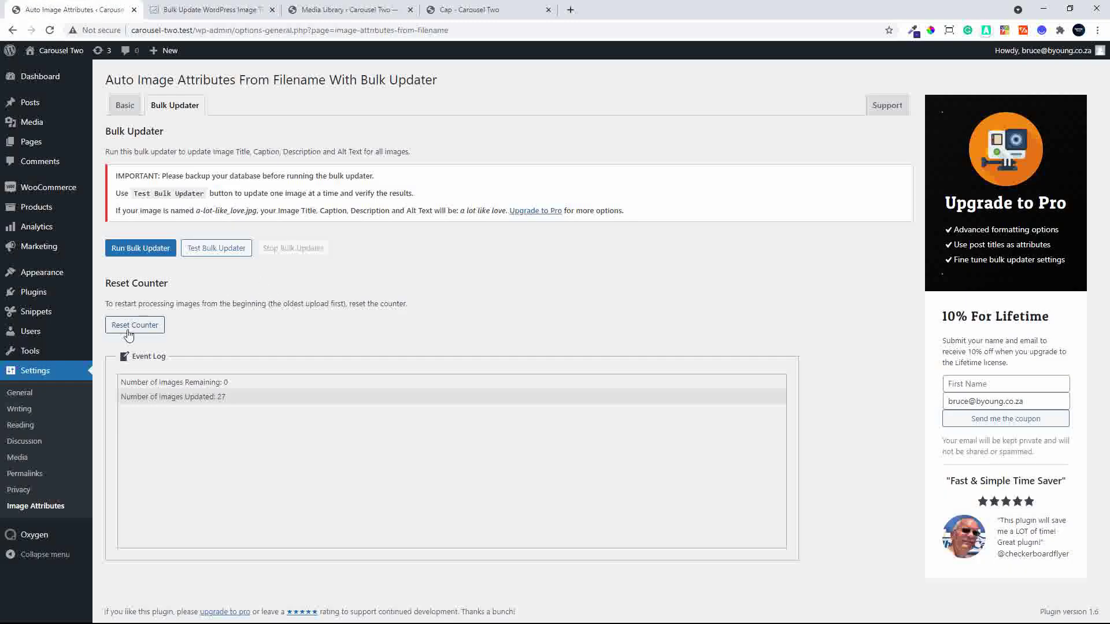
{"action": "left_click", "coordinate": [37, 296]}
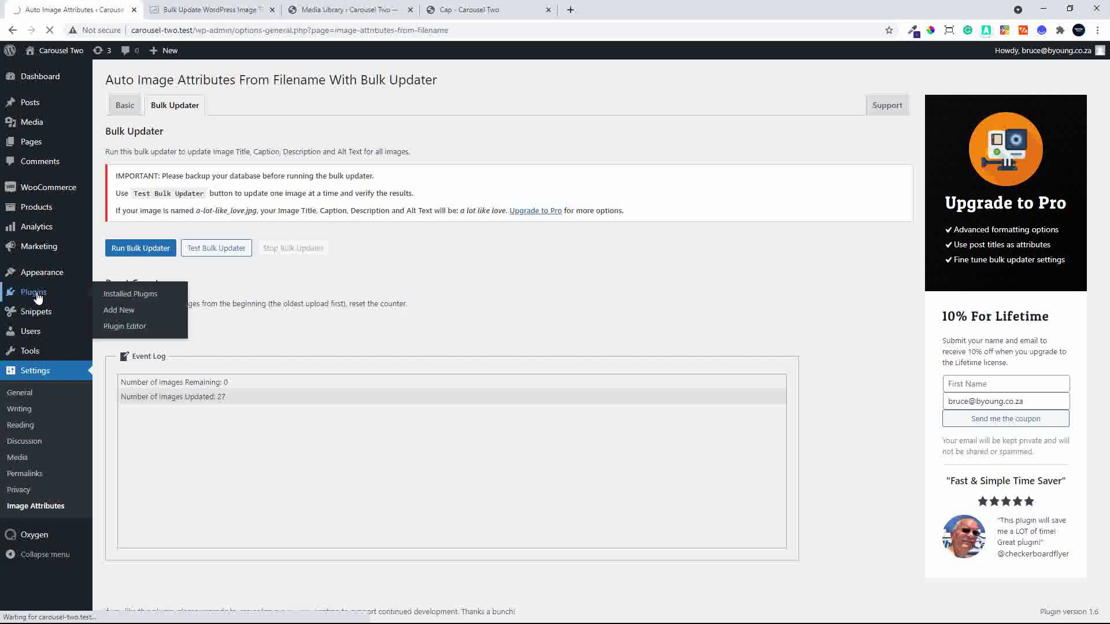